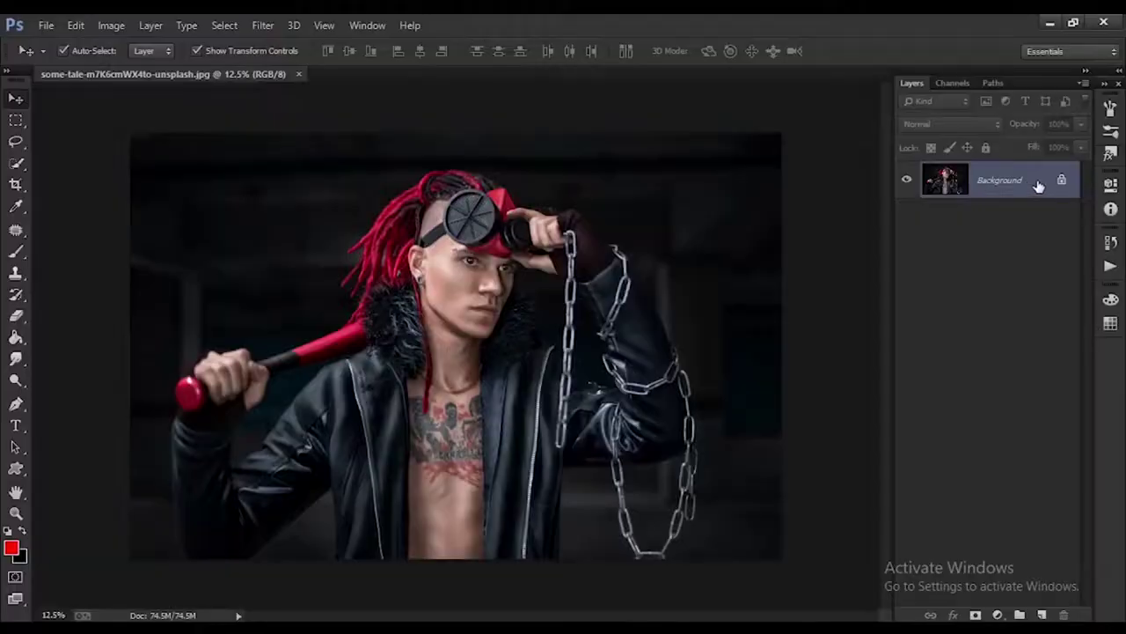
Duplicate and unlock the portrait, naming the bottom layer Original and the copy Edit, with Edit active
key("ctrl+j")
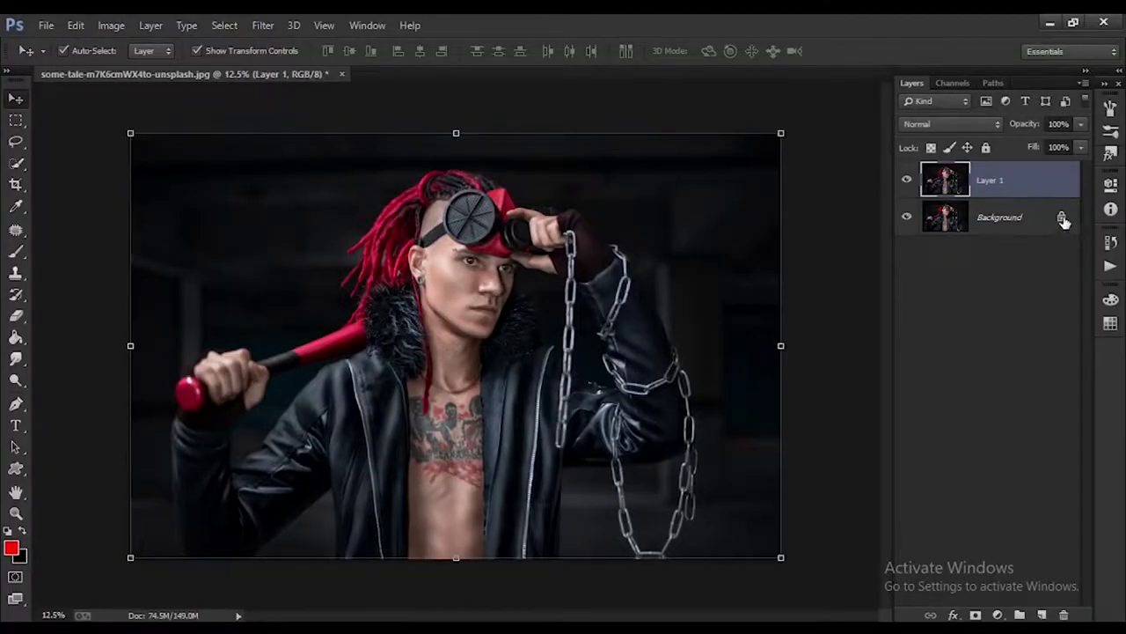
left_click(1062, 219)
type("Original")
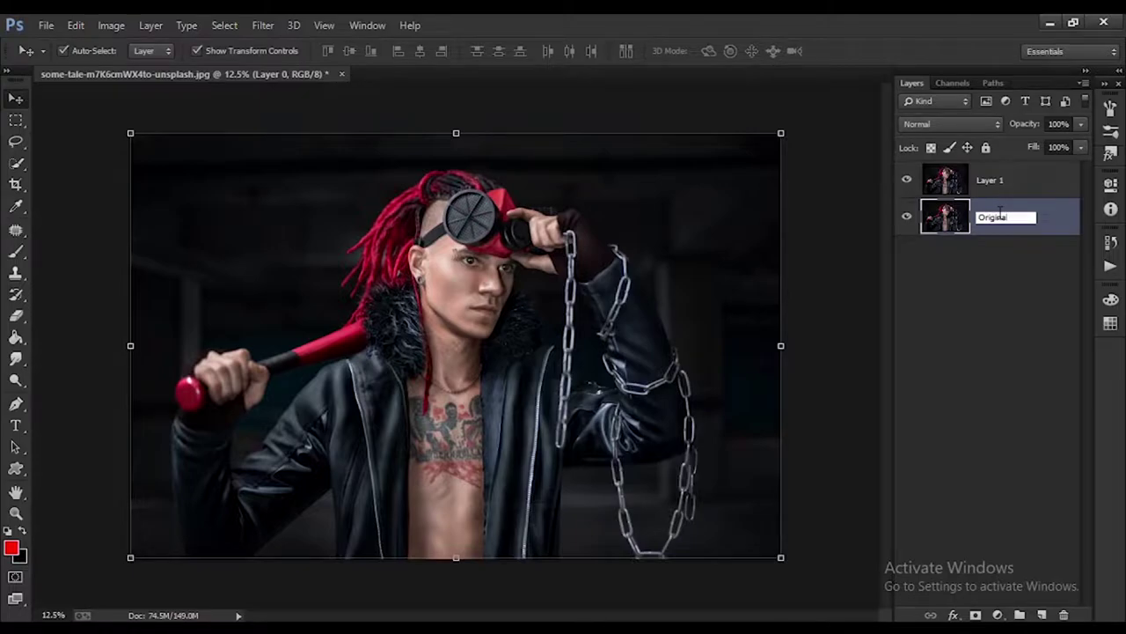
left_click(992, 182)
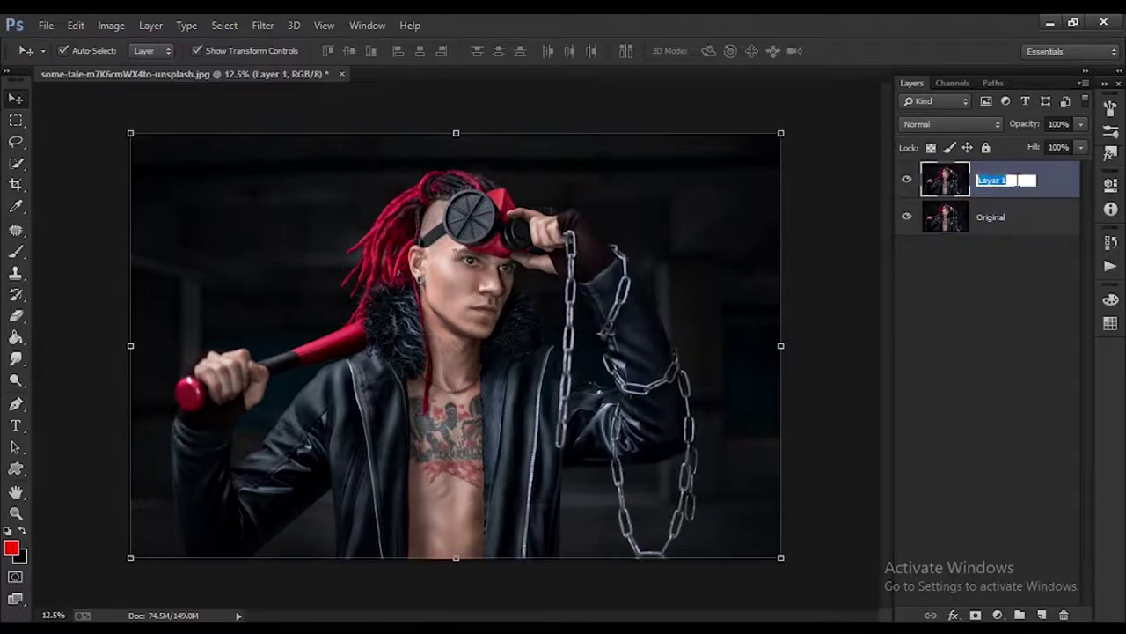
type("Edit")
left_click(1038, 340)
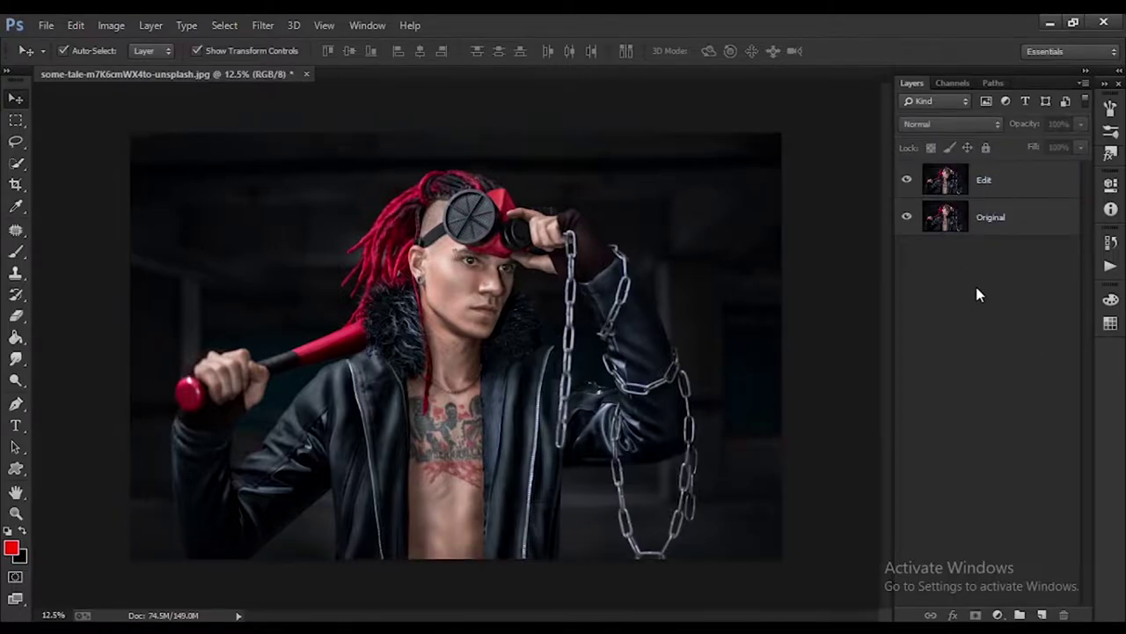
left_click(1011, 180)
left_click(1018, 185, "ctrl")
left_click(1047, 182)
left_click(1051, 184, "ctrl")
left_click(1015, 182)
left_click(264, 24)
In Camera Raw, warm the temperature, lower exposure slightly, and raise contrast, shadows and vibrance
key("Escape")
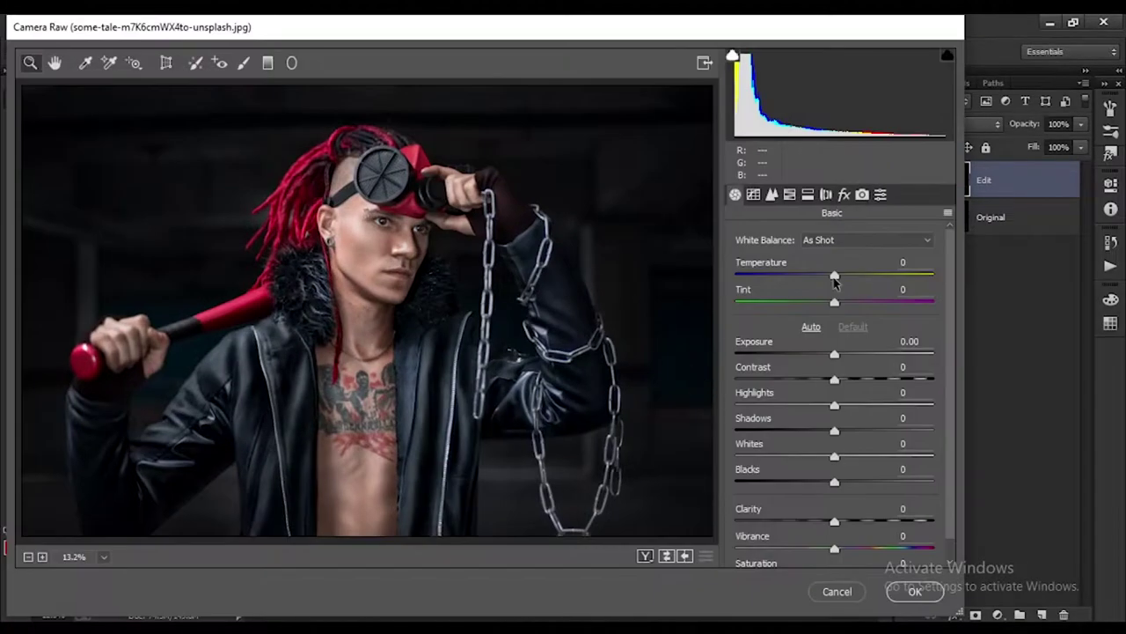
mouse_move(835, 280)
left_mouse_down()
mouse_move(868, 280)
mouse_move(787, 302)
mouse_move(886, 313)
mouse_move(851, 322)
left_mouse_up()
mouse_move(834, 354)
left_mouse_down()
mouse_move(841, 379)
mouse_move(812, 405)
mouse_move(826, 381)
mouse_move(844, 379)
left_mouse_up()
left_click_drag(834, 431, 838, 430)
mouse_move(835, 548)
left_mouse_down()
mouse_move(862, 551)
mouse_move(820, 550)
mouse_move(905, 551)
mouse_move(968, 572)
left_mouse_up()
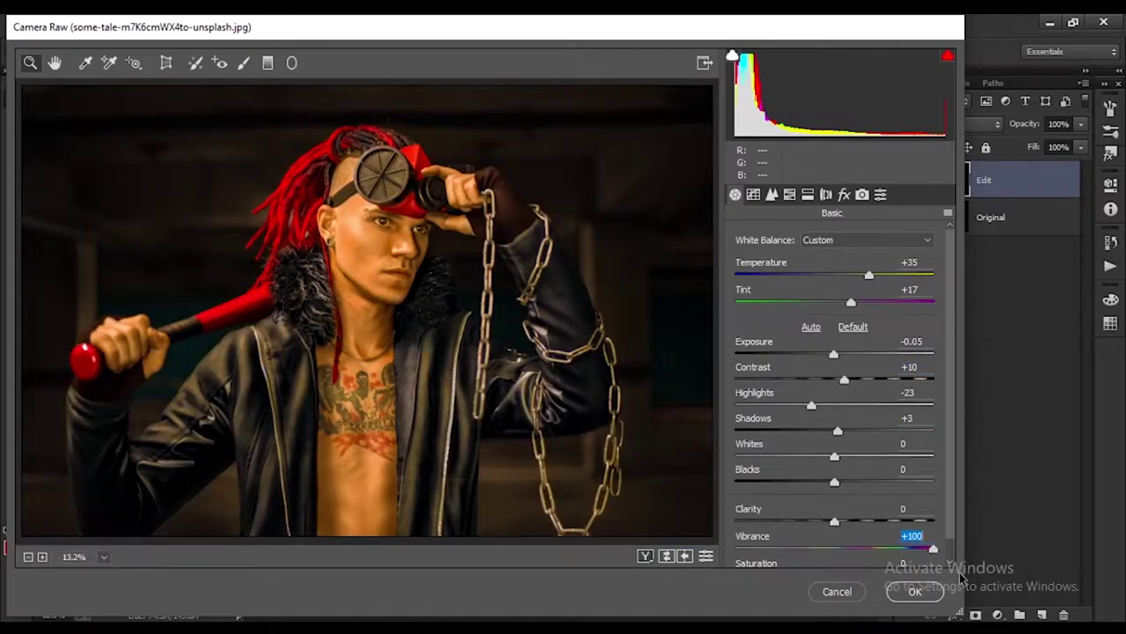
Adjust HSL saturation and split-tone the shadows strongly yellow and the highlights toward orange
left_click(789, 194)
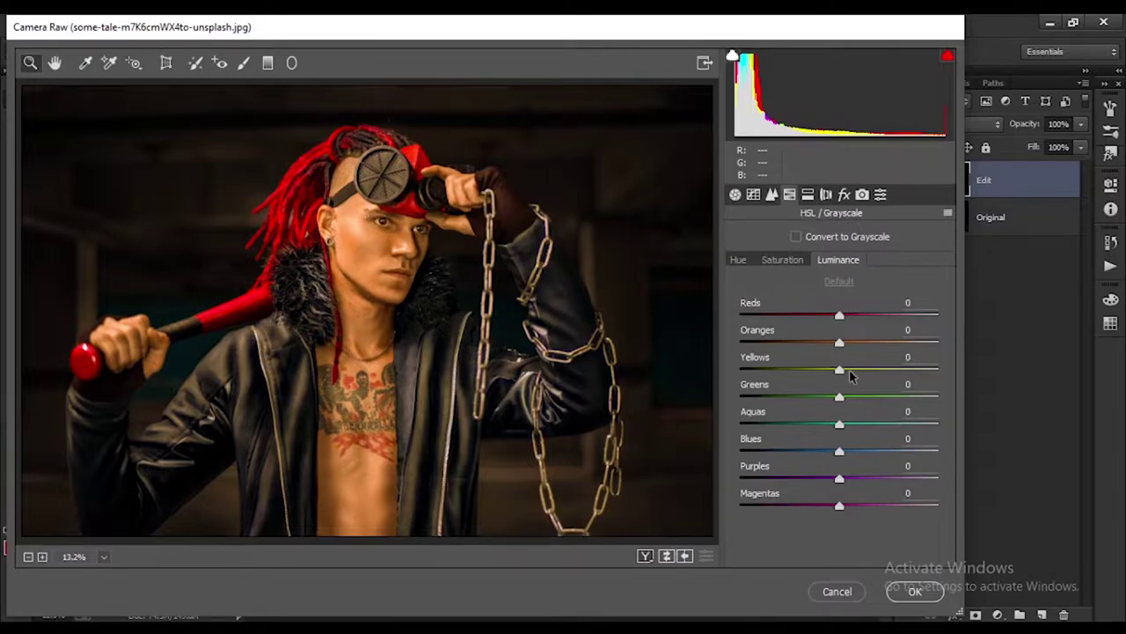
key("ctrl+alt+shift+s")
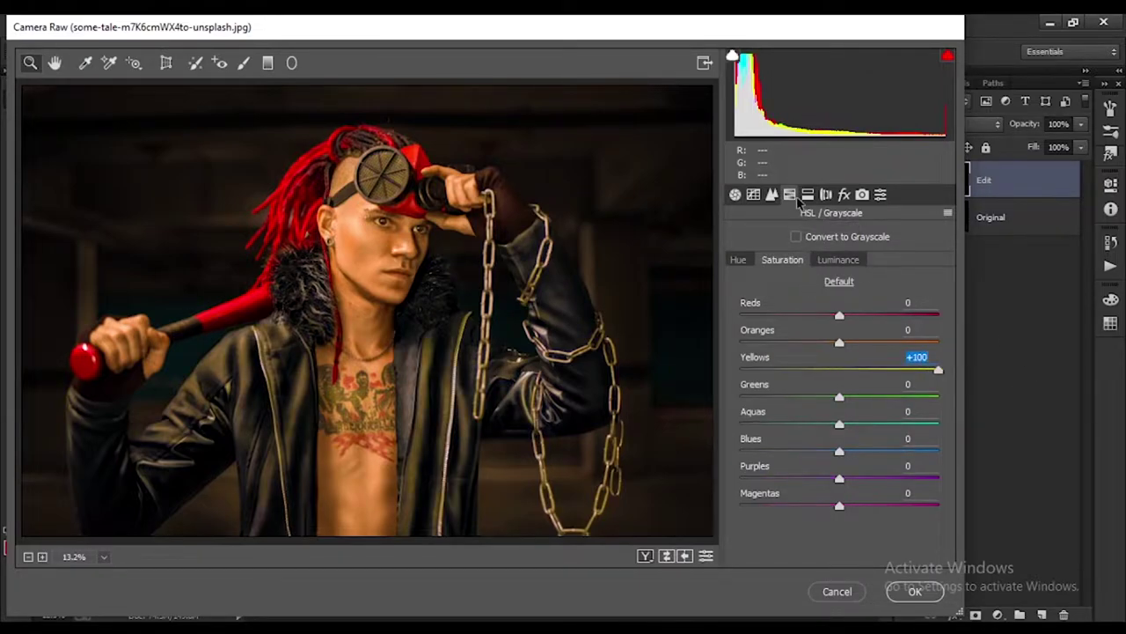
left_click(808, 195)
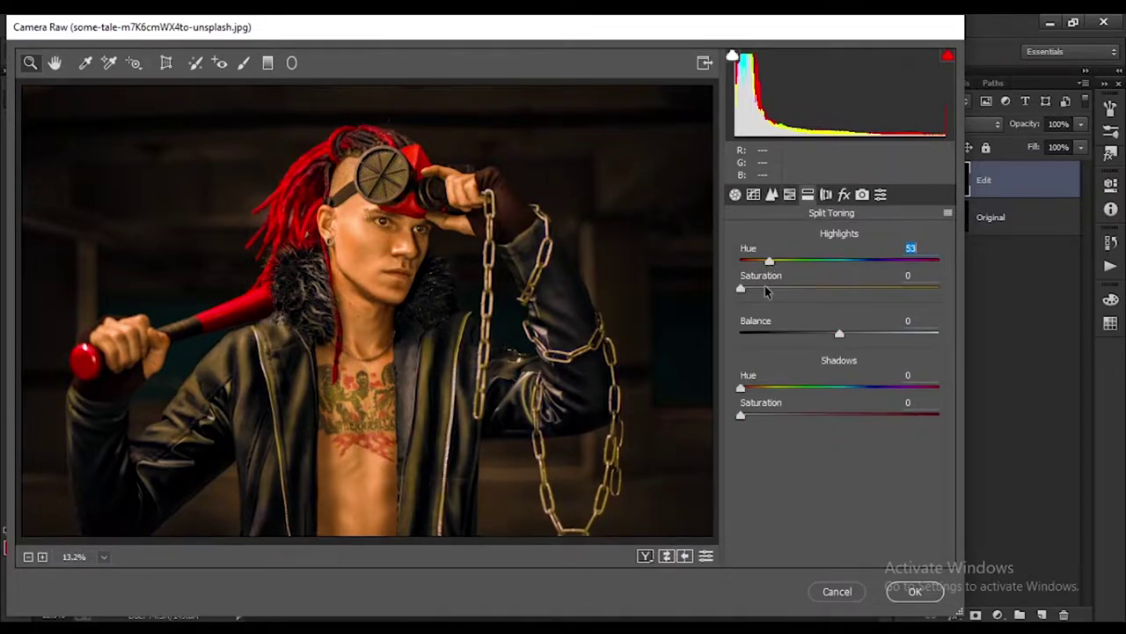
left_click(764, 388)
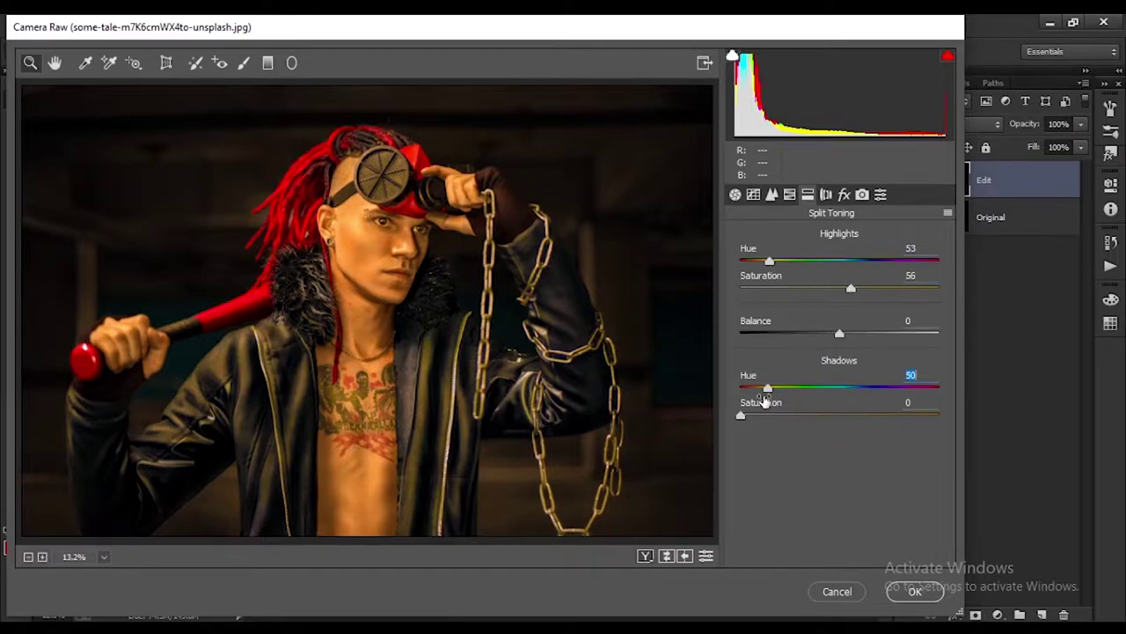
left_click_drag(827, 414, 870, 425)
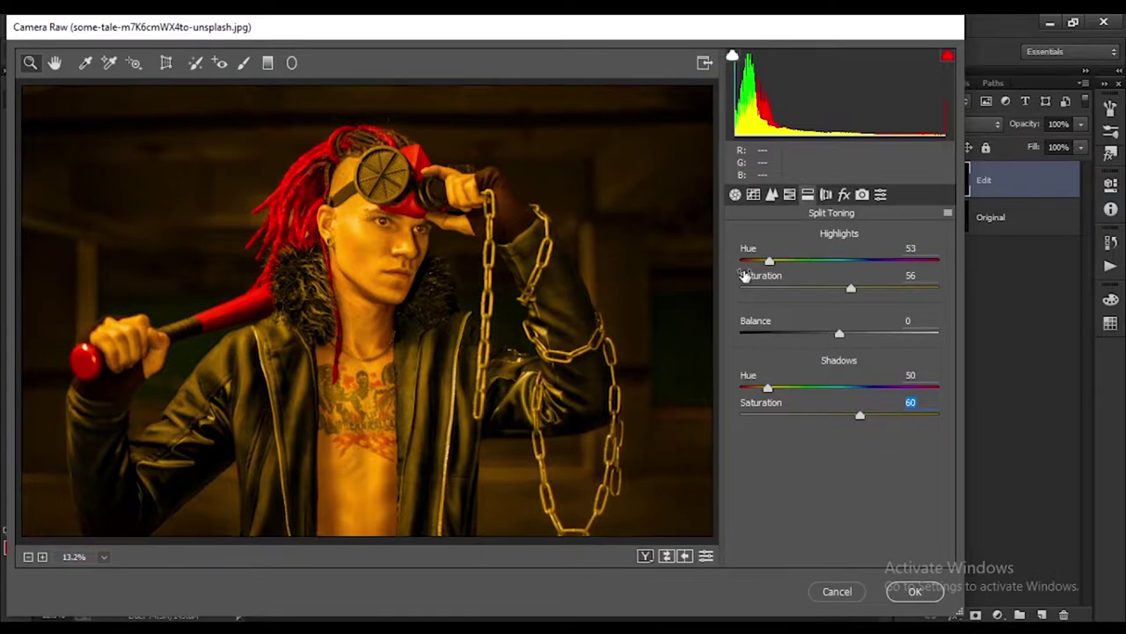
mouse_move(769, 260)
left_mouse_down()
mouse_move(739, 261)
mouse_move(784, 260)
mouse_move(766, 260)
left_mouse_up()
In Camera Calibration, set Green primary hue -63, nudge Blue, and push Red primary hue to +100
left_click(862, 195)
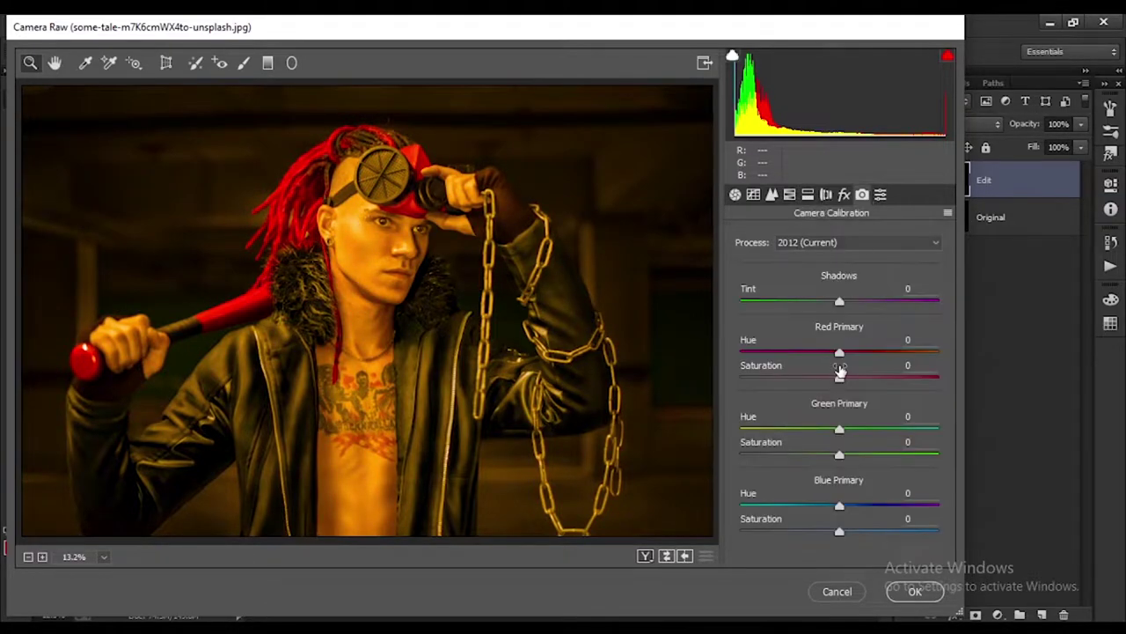
mouse_move(840, 429)
left_mouse_down()
mouse_move(739, 431)
mouse_move(857, 431)
left_mouse_up()
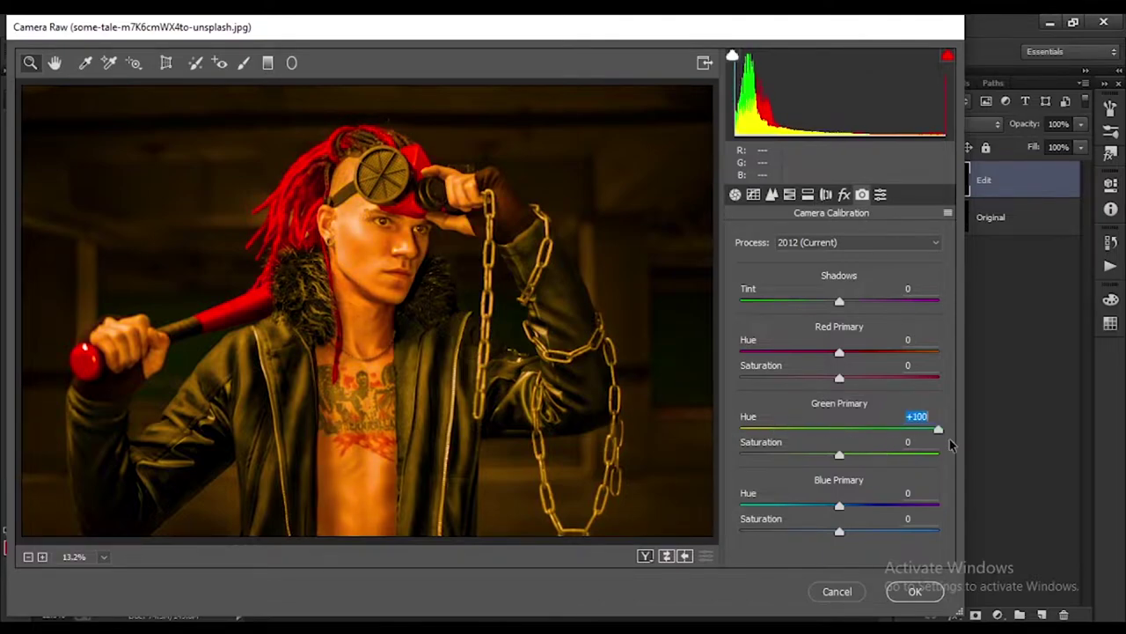
left_click_drag(950, 446, 775, 447)
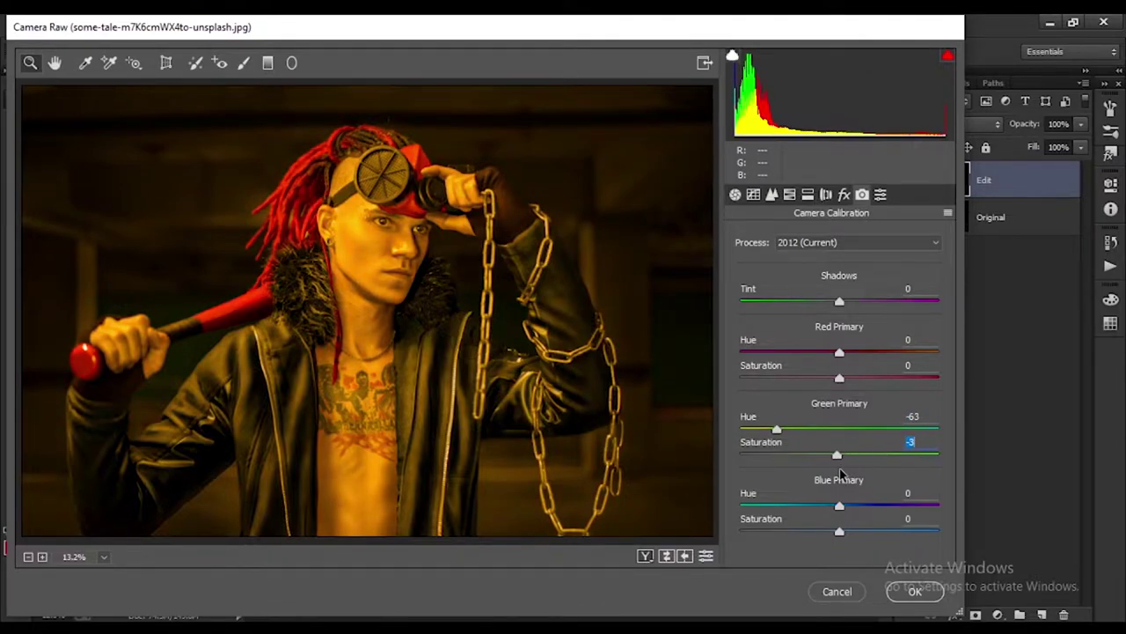
mouse_move(839, 505)
left_mouse_down()
mouse_move(880, 506)
mouse_move(792, 508)
mouse_move(852, 509)
mouse_move(838, 525)
left_mouse_up()
left_click_drag(838, 353, 938, 352)
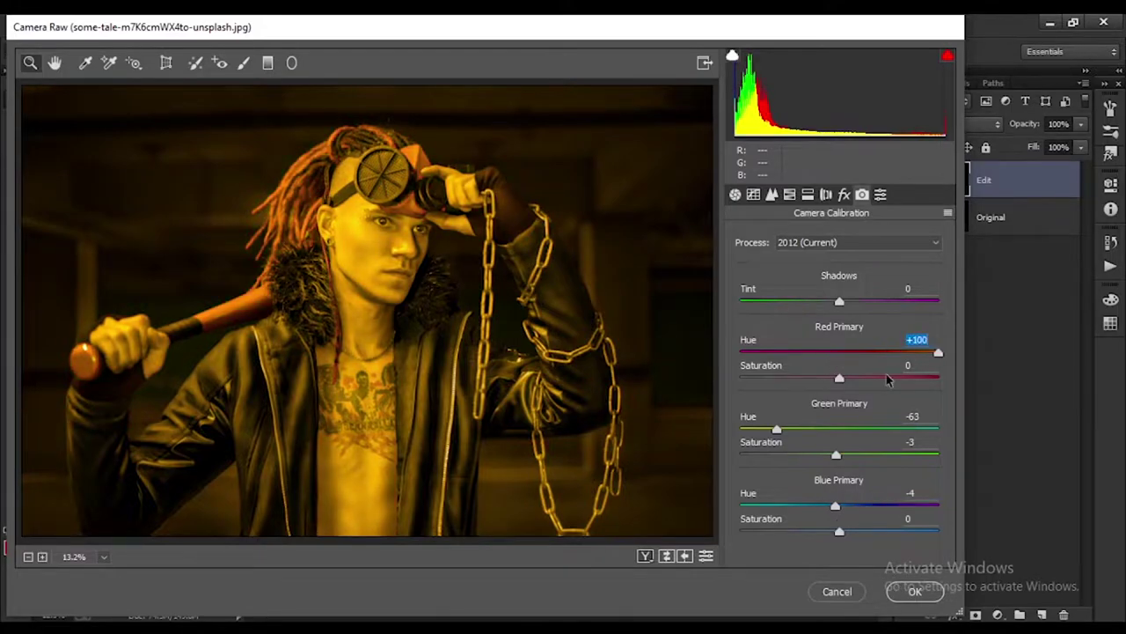
Apply the Camera Raw grade and hide the Edit layer behind a black layer mask
left_click(915, 591)
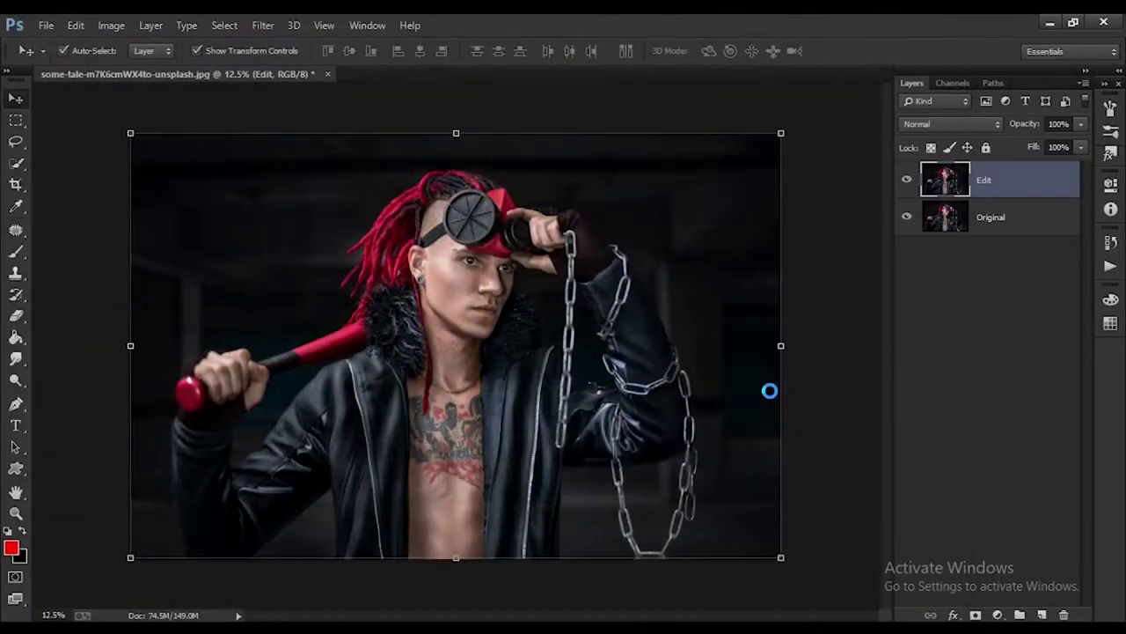
key("ctrl+0")
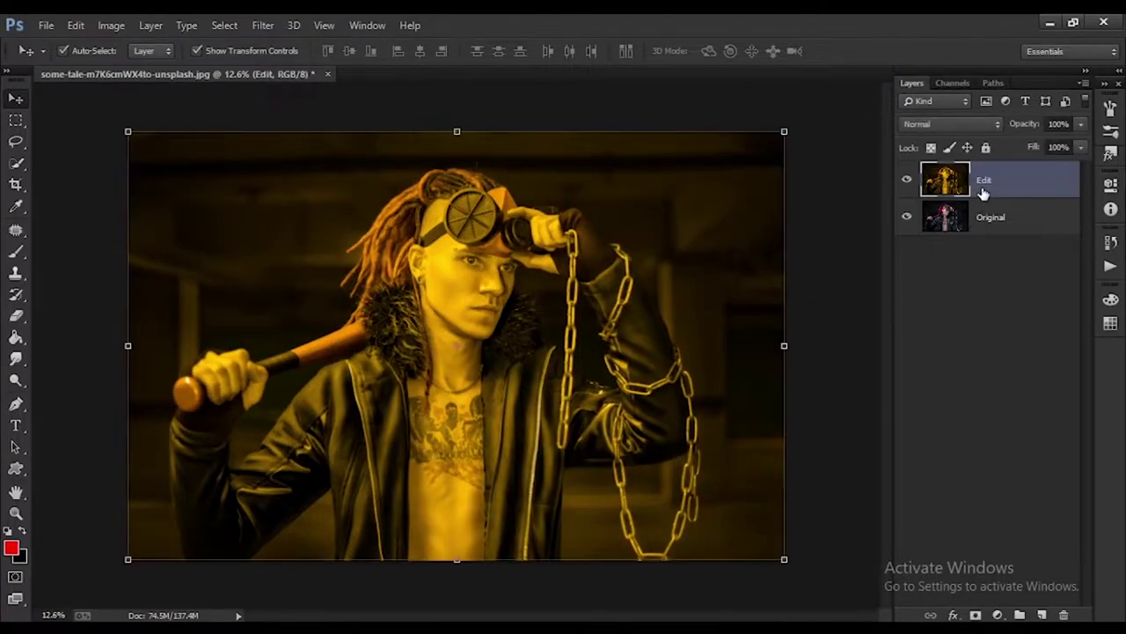
left_click(975, 615, "alt")
left_click(16, 253)
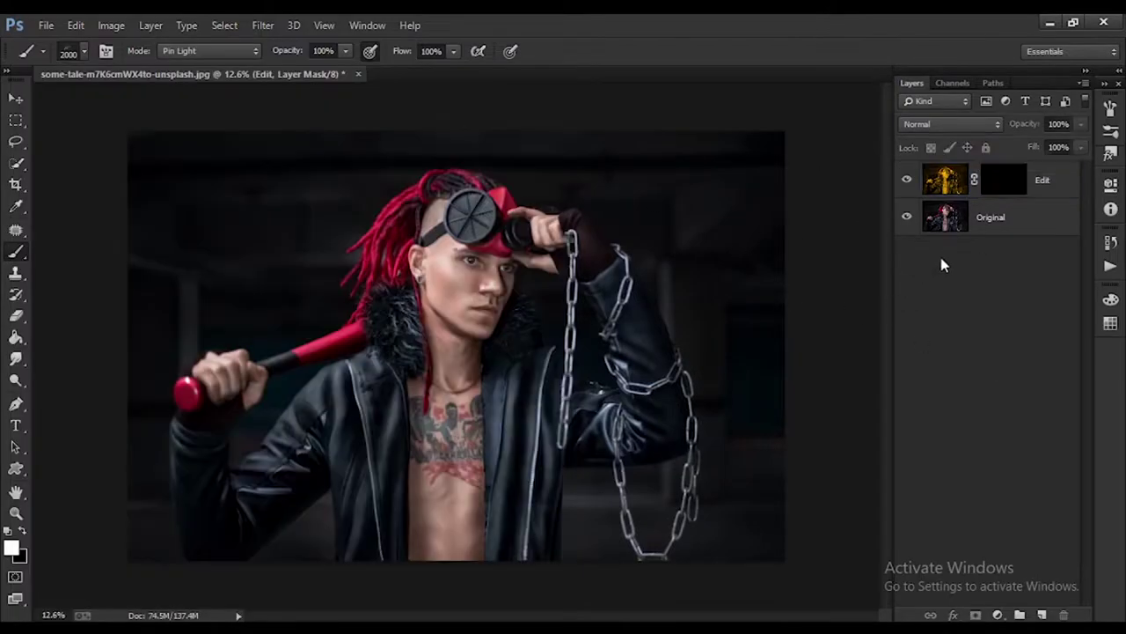
Darken the Original layer with an Exposure adjustment layer set to -1.98
left_click(993, 227)
left_click(998, 615)
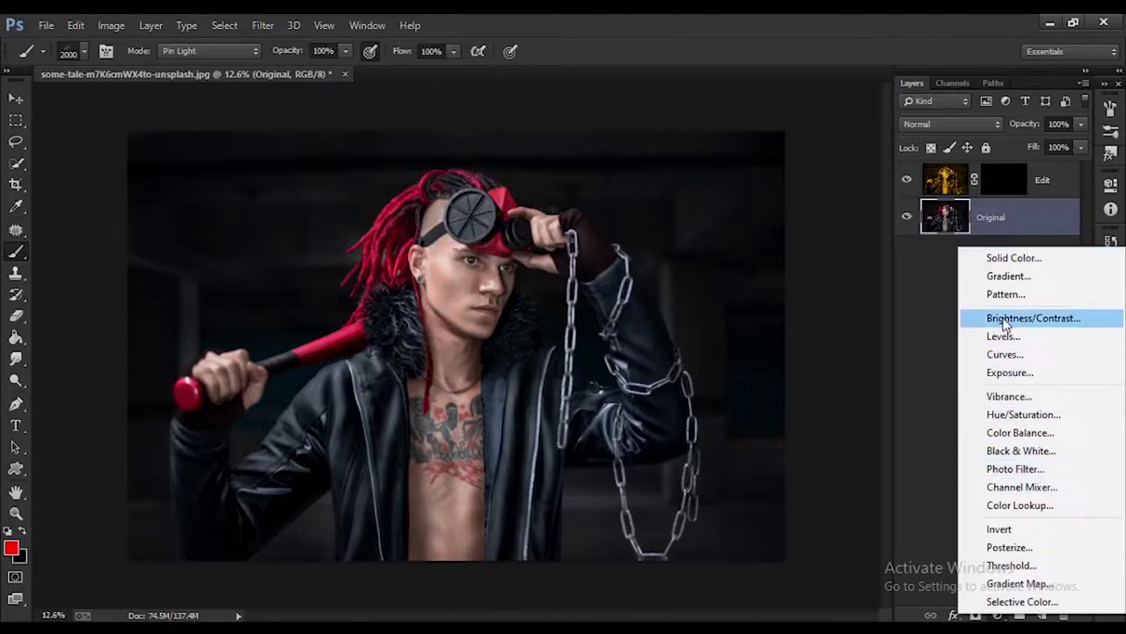
left_click(1010, 372)
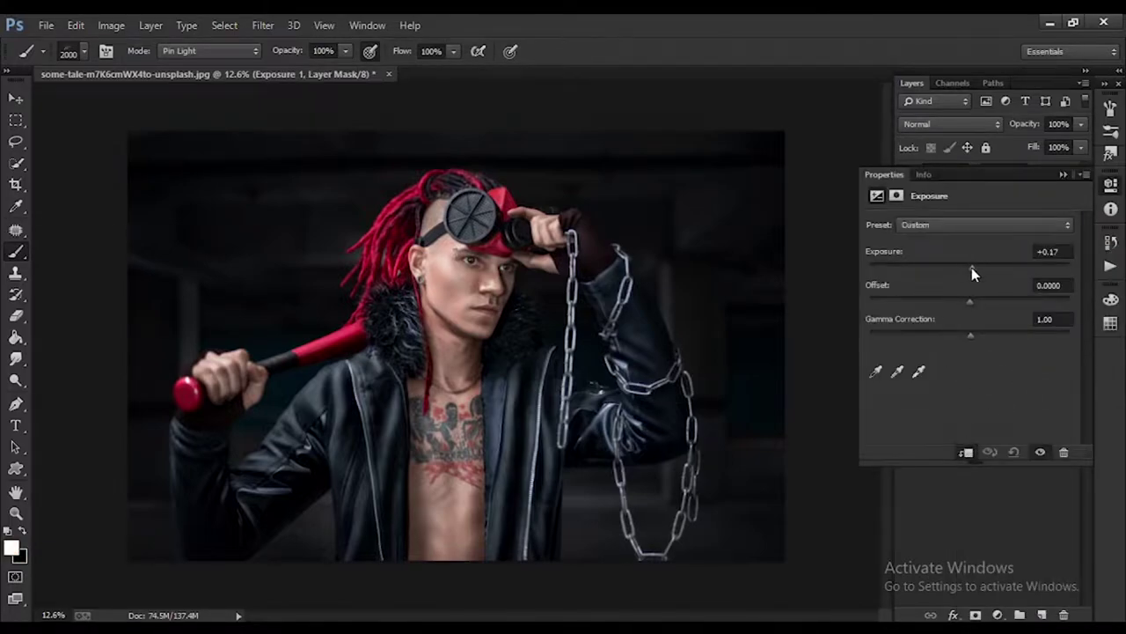
left_click_drag(971, 268, 940, 266)
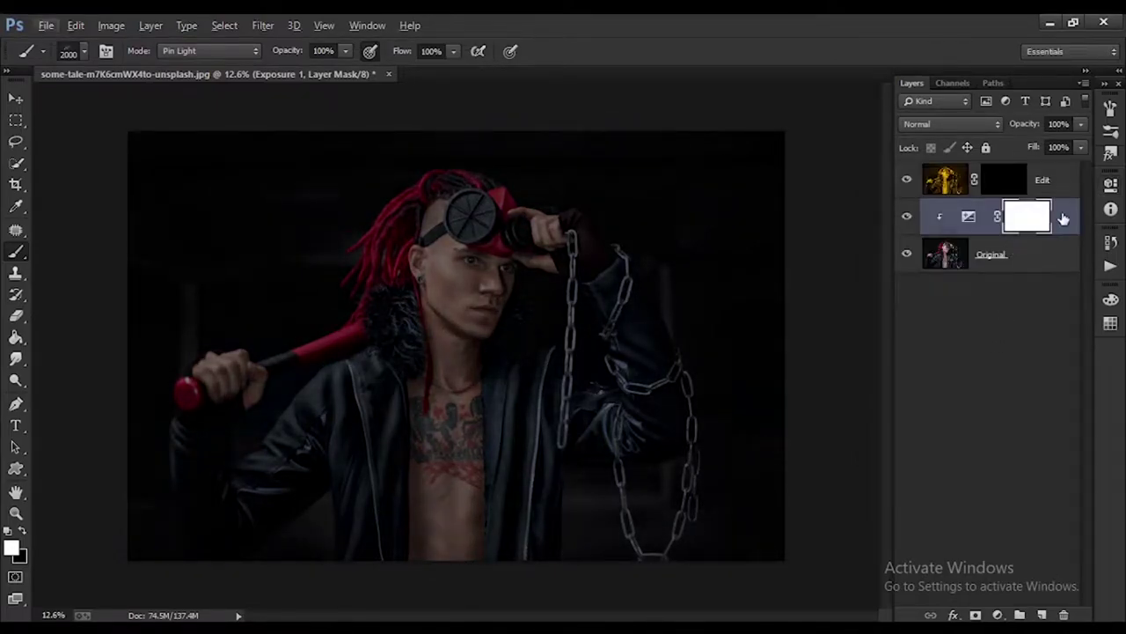
right_click(1063, 219)
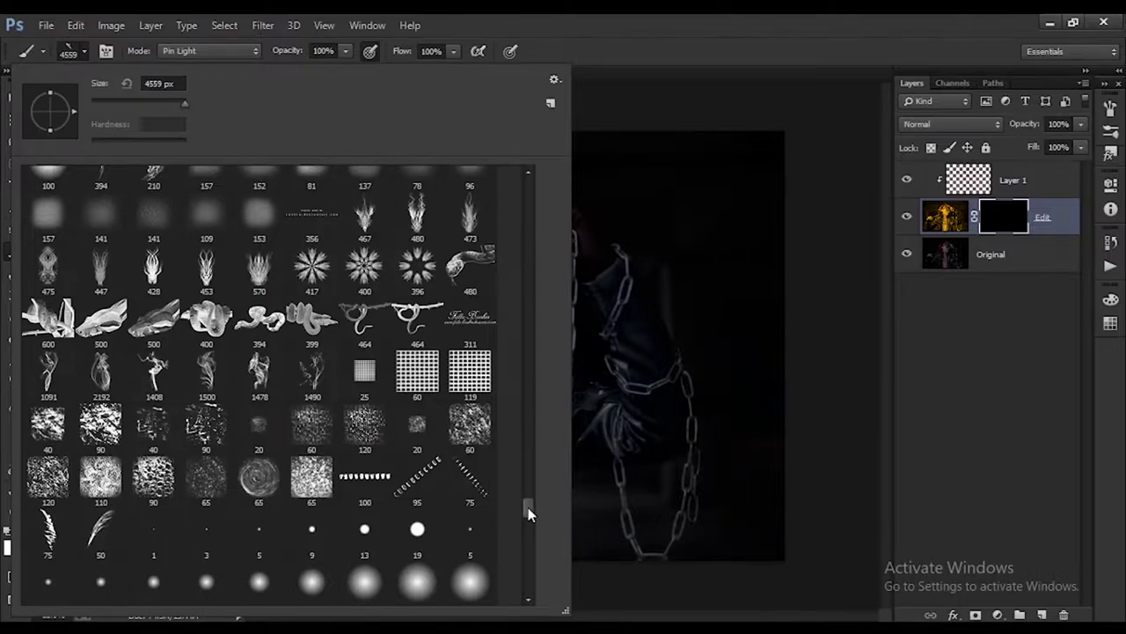
Choose a smoke brush preset and enlarge it to 2300 px
left_click_drag(528, 507, 524, 482)
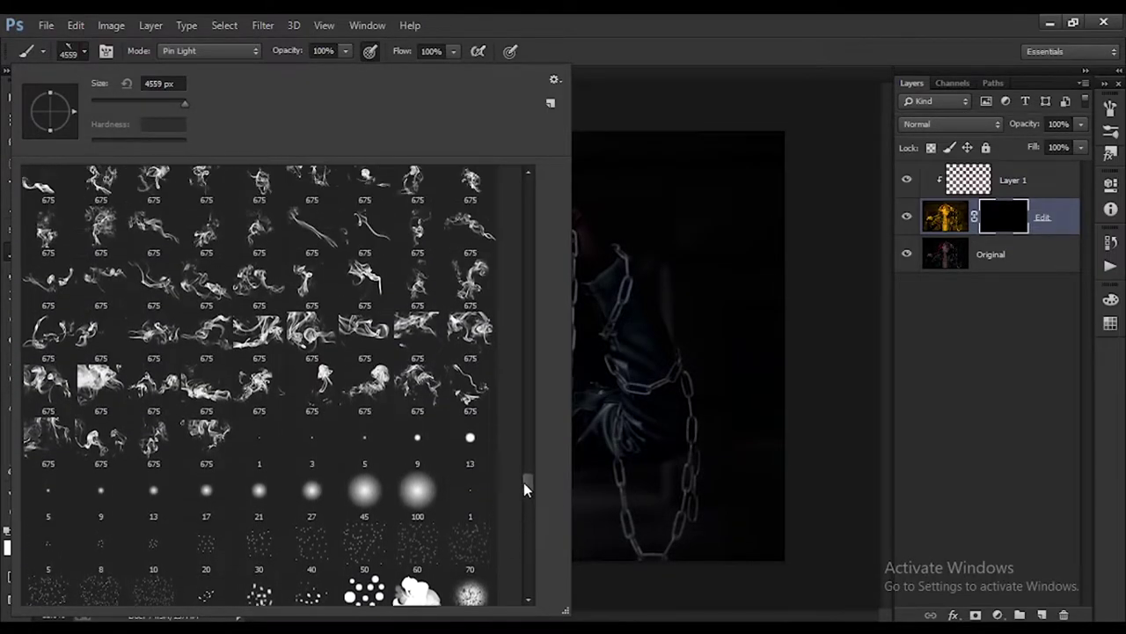
double_click(154, 453)
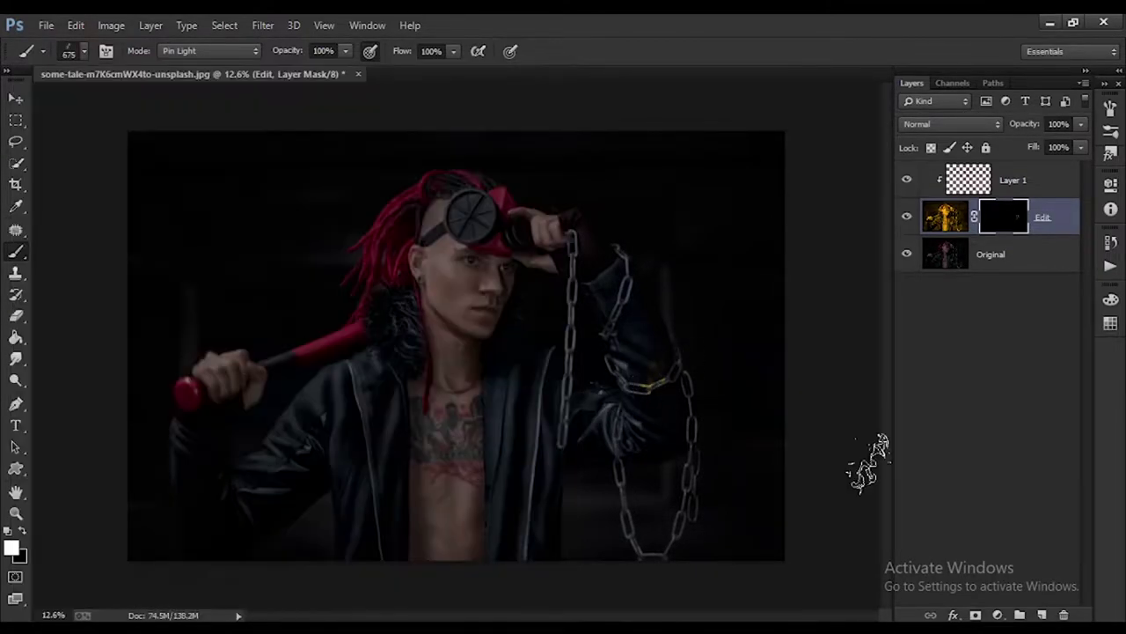
key("bracketright")
key("bracketright")
key("bracketright")
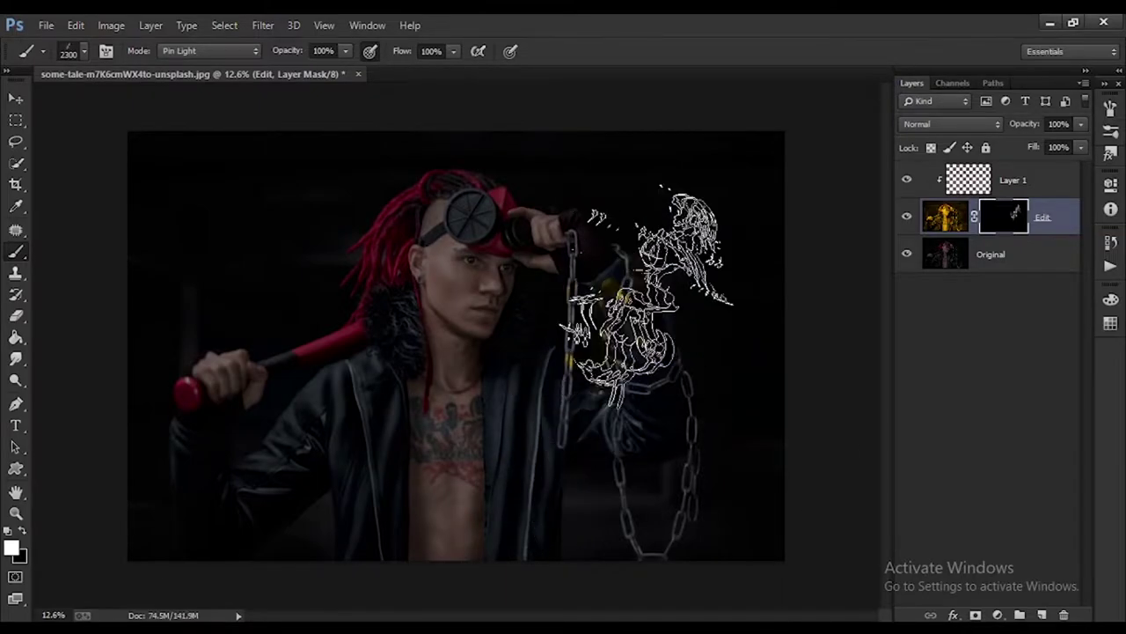
key("alt+bracketright")
right_click(627, 138)
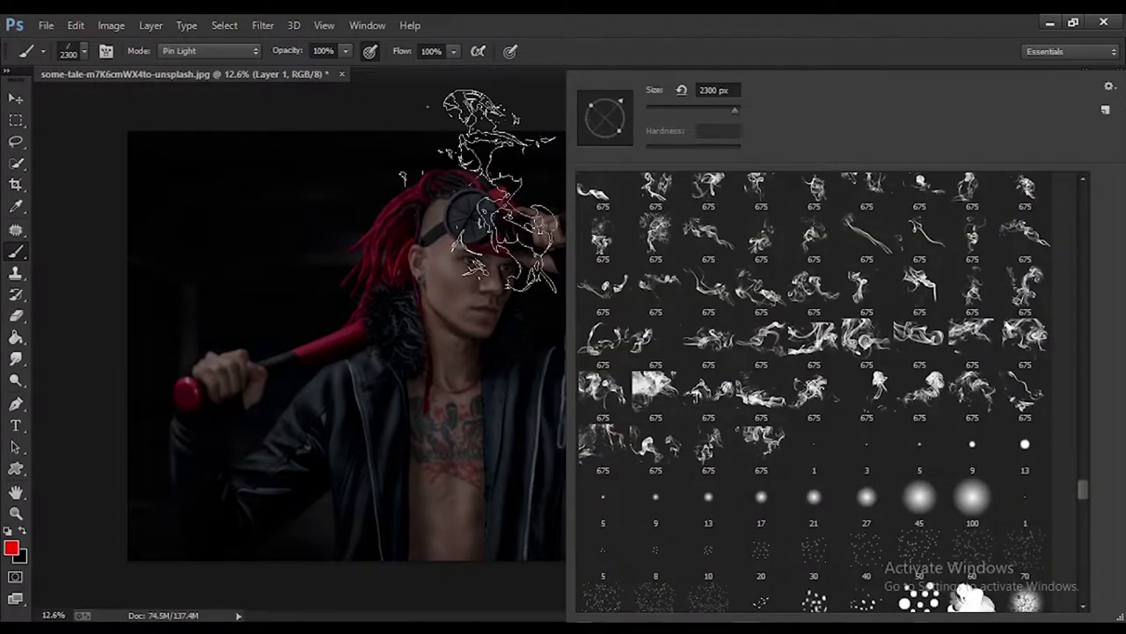
Stamp golden smoke along the chain and chest on the Edit mask, undoing stray strokes
left_click(500, 191)
left_click(1003, 215)
left_click(612, 280)
key("alt+bracketright")
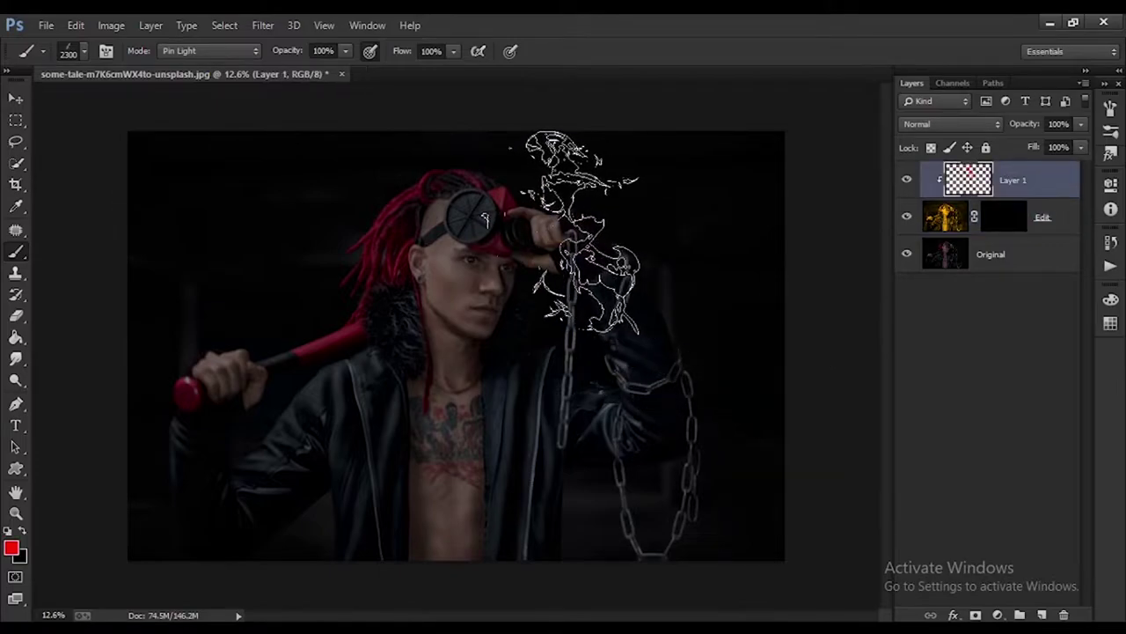
left_click(616, 299)
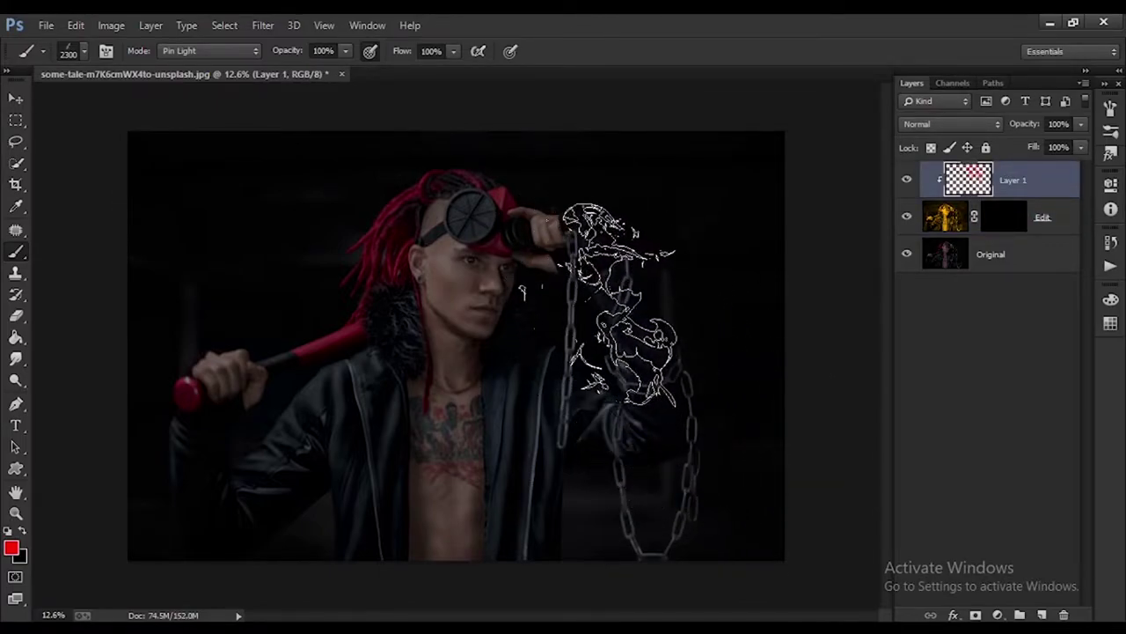
left_click(1003, 215)
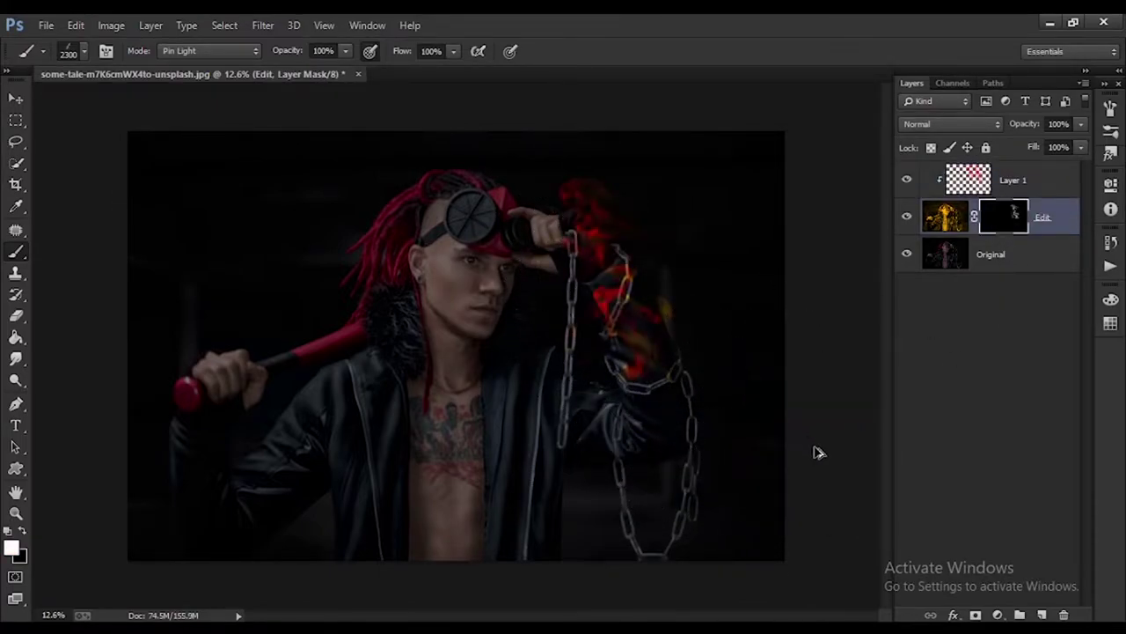
key("ctrl+alt+z")
key("ctrl+alt+z")
left_click(994, 222)
left_click_drag(564, 193, 633, 405)
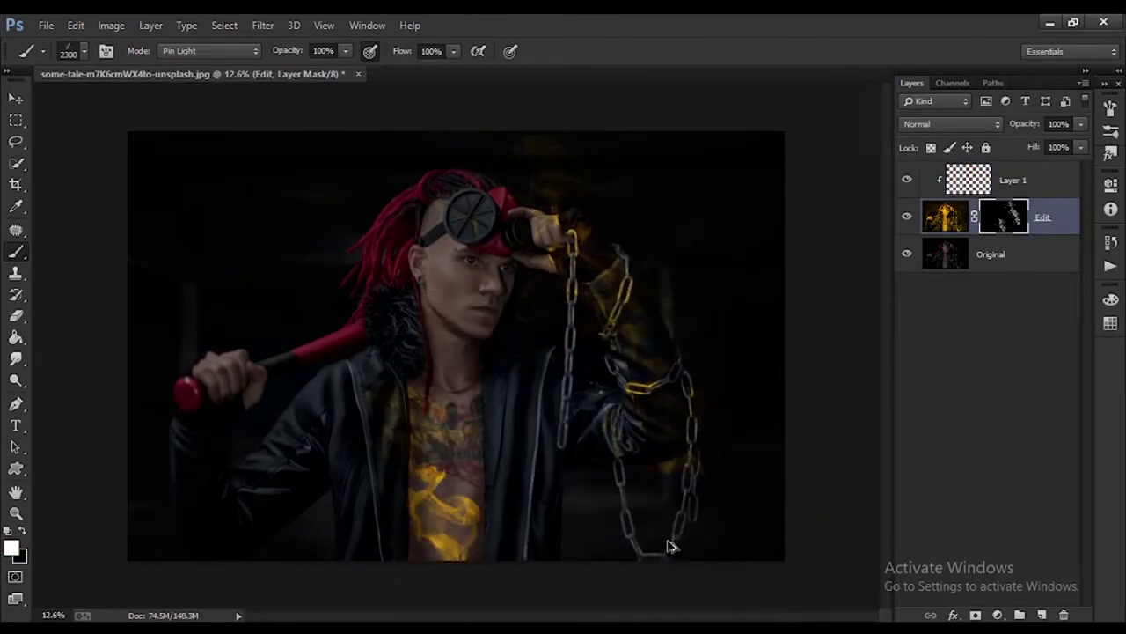
key("ctrl+alt+z")
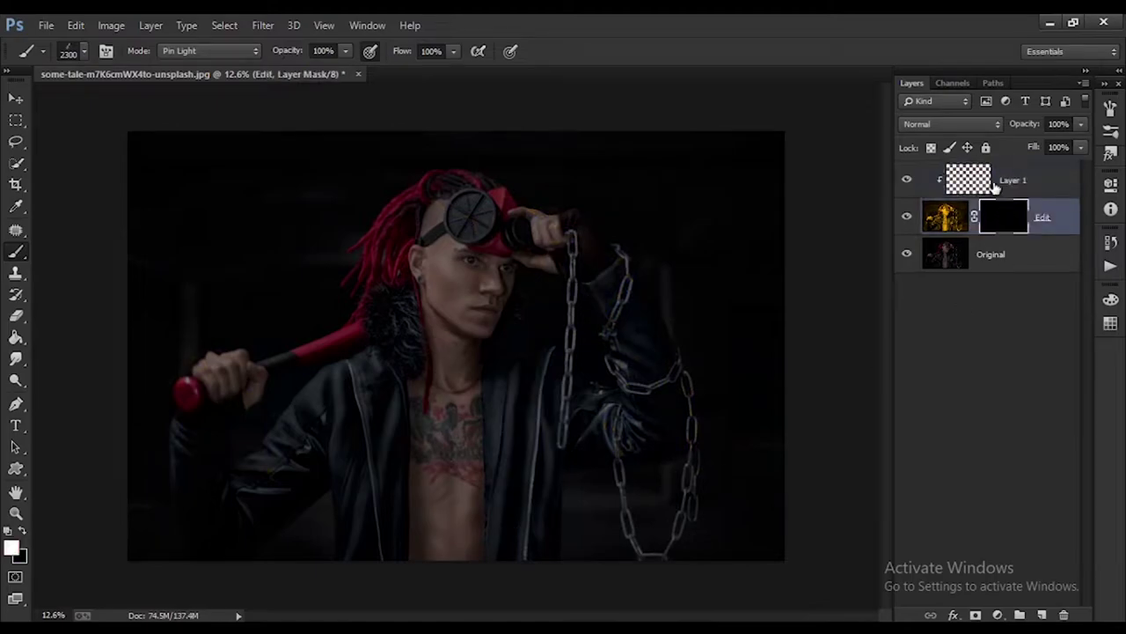
Pick cyan-blue and stamp smoke beside the chain on the clipped Layer 1
left_click(990, 182)
left_click(12, 548)
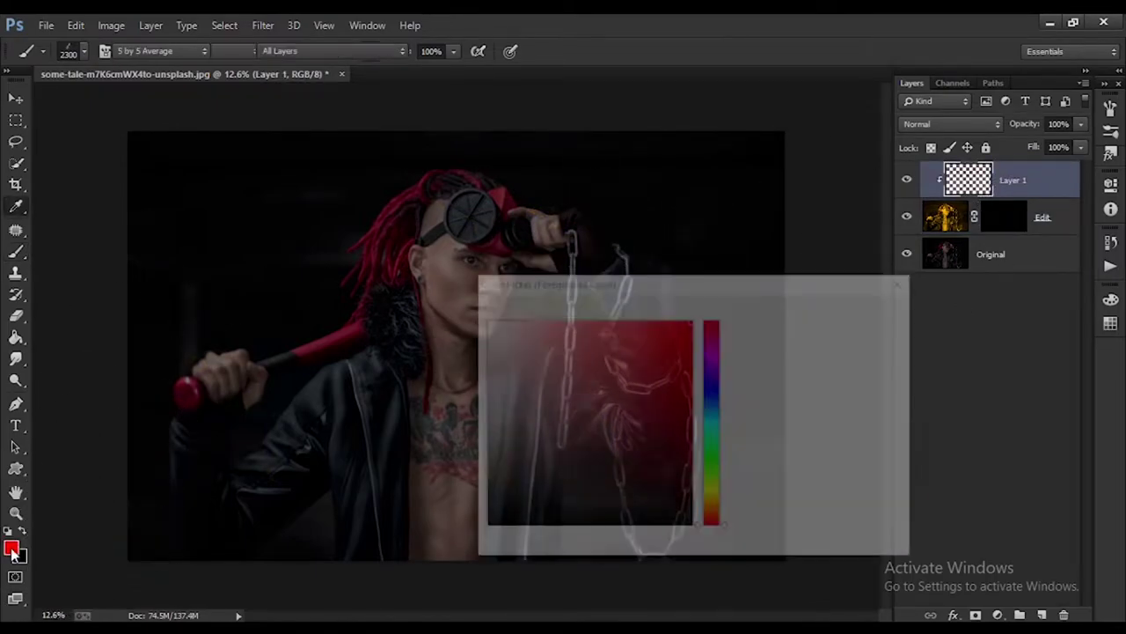
left_click(713, 412)
left_click(859, 308)
key("b")
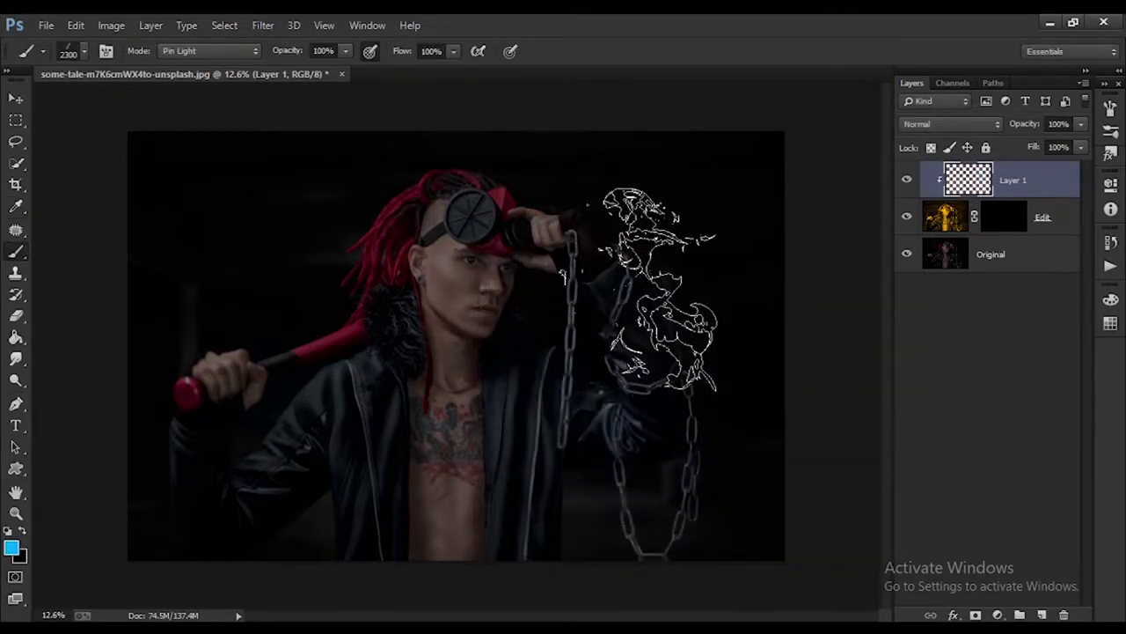
left_click(630, 393)
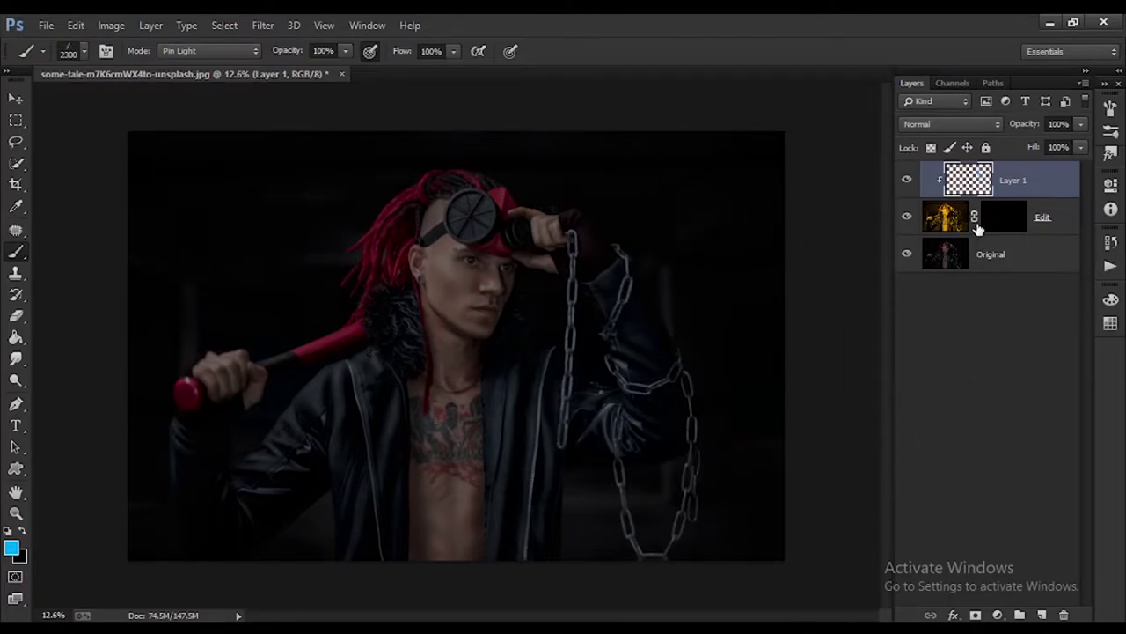
left_click(608, 265)
key("ctrl+z")
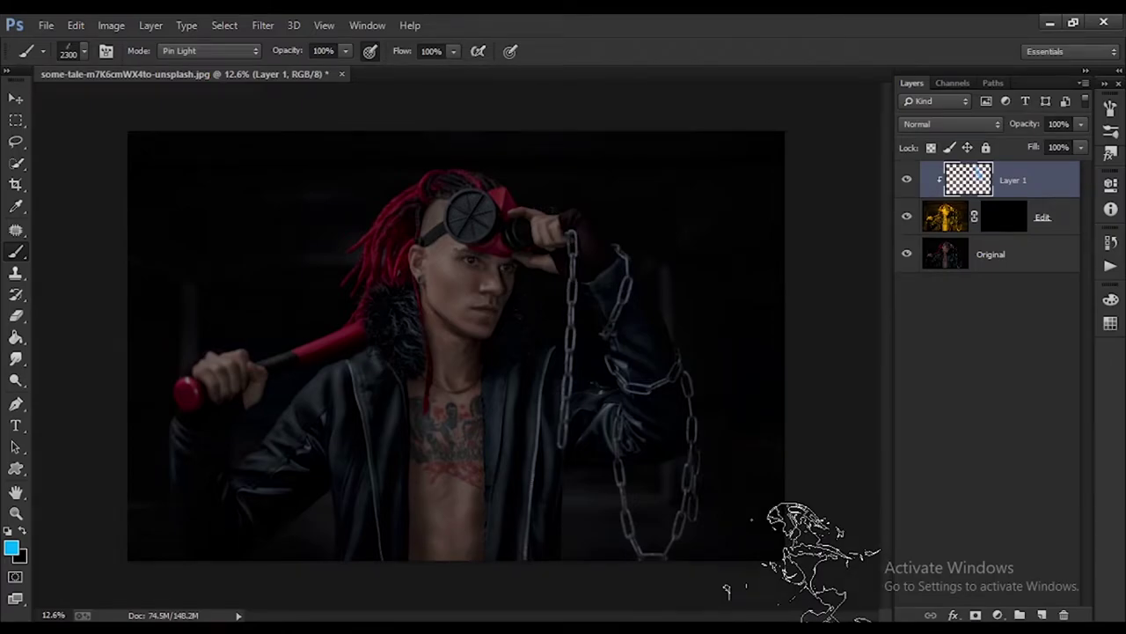
Reveal yellow and orange smoke around the chain and over the bat hand on the Edit mask
left_click(1004, 216)
key("d")
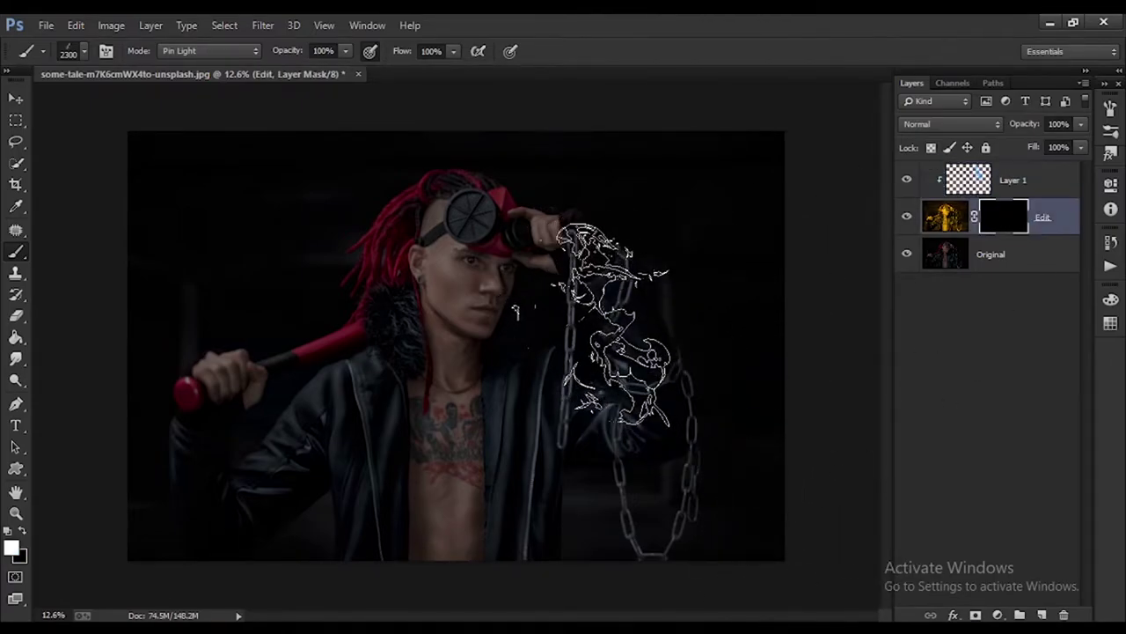
left_click(607, 317)
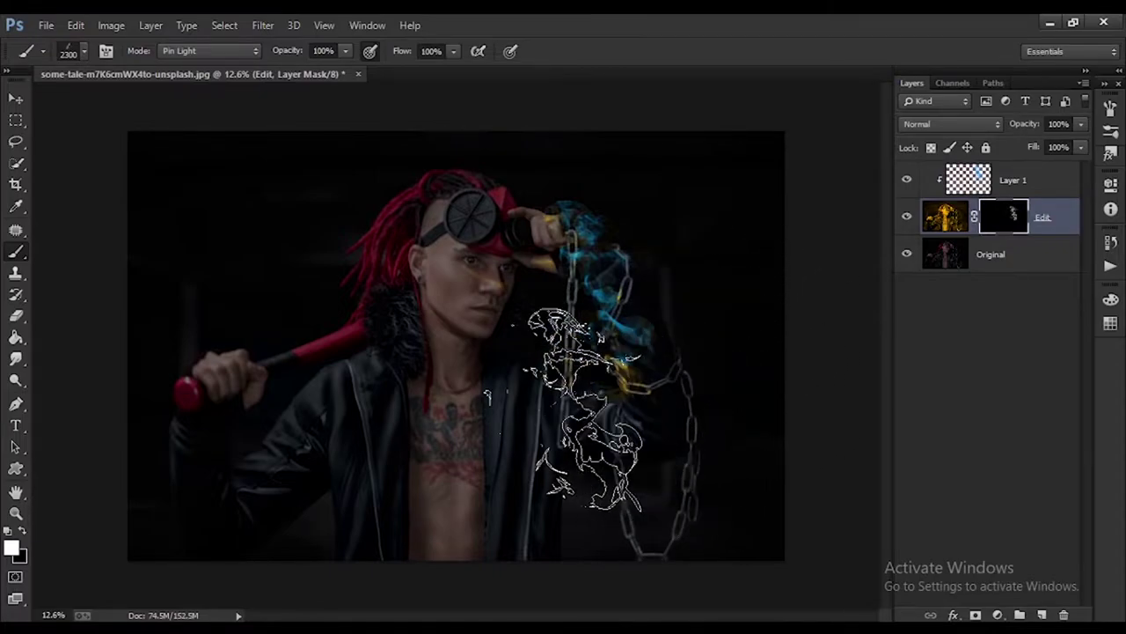
left_click(673, 330)
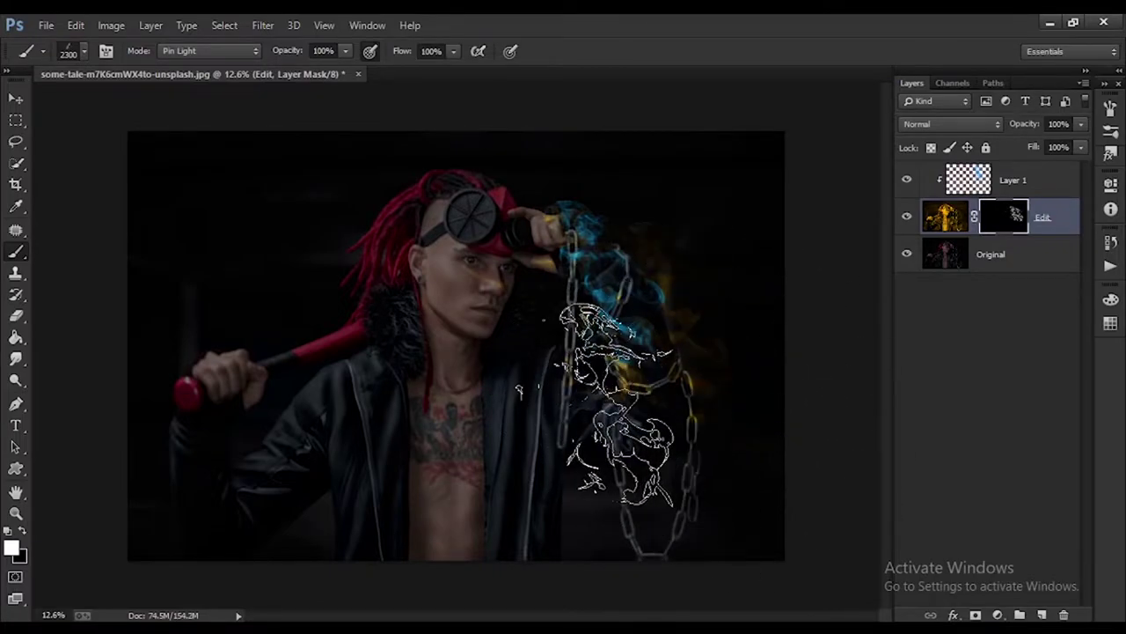
left_click(603, 480)
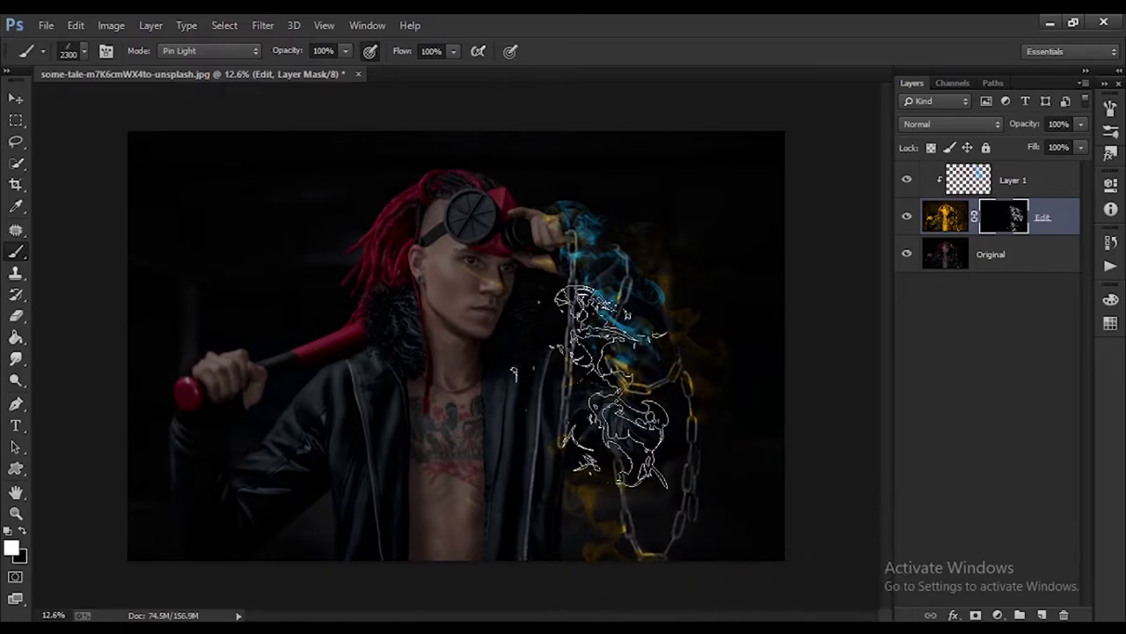
left_click(106, 51)
left_click(841, 153)
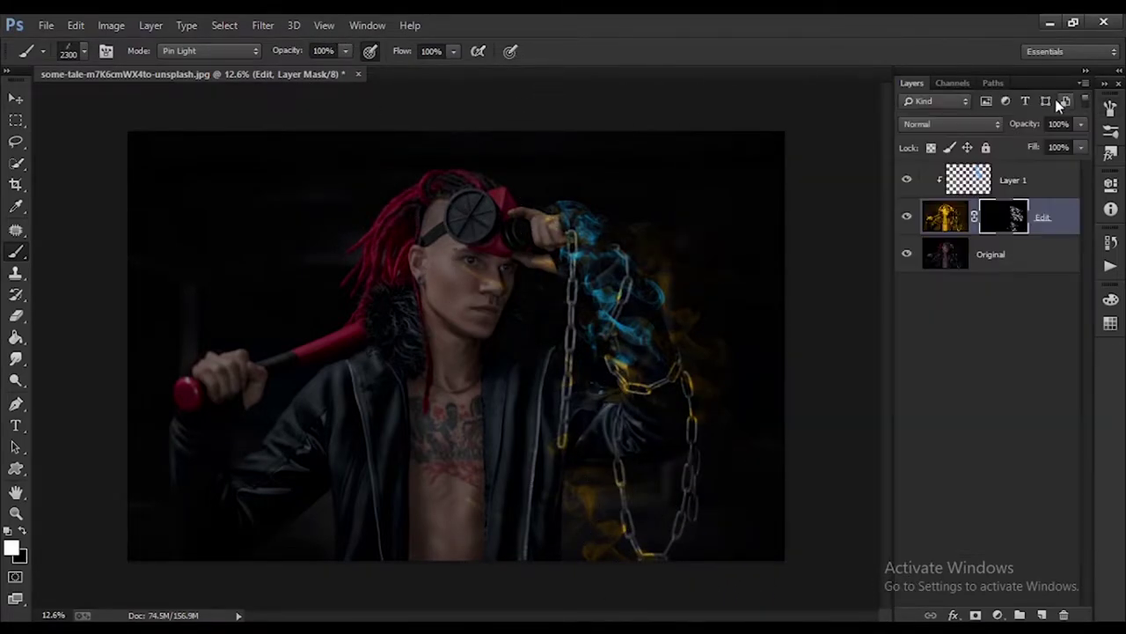
left_click(550, 493)
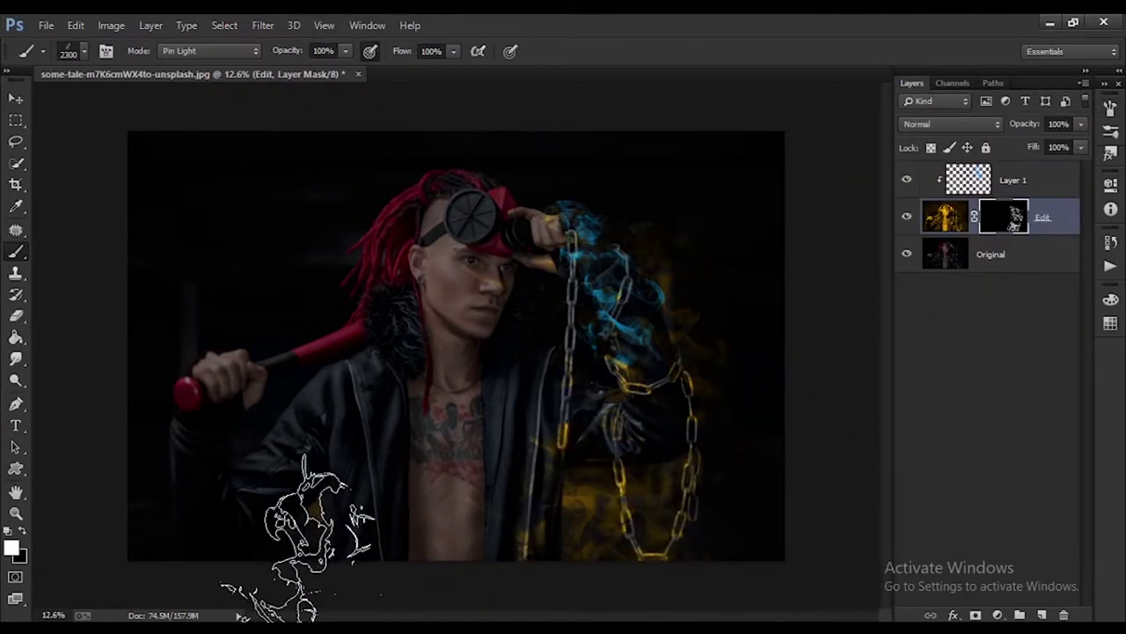
left_click(224, 369)
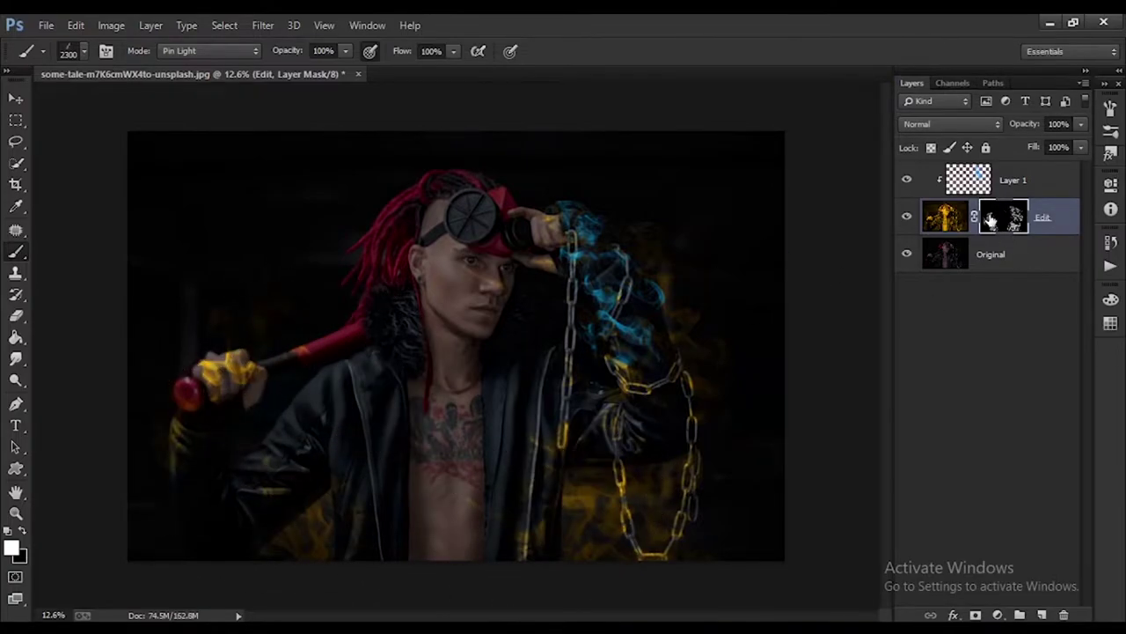
Paint blue smoke around the hand, bat and chain on Layer 1
left_click(1012, 179)
left_click(207, 370)
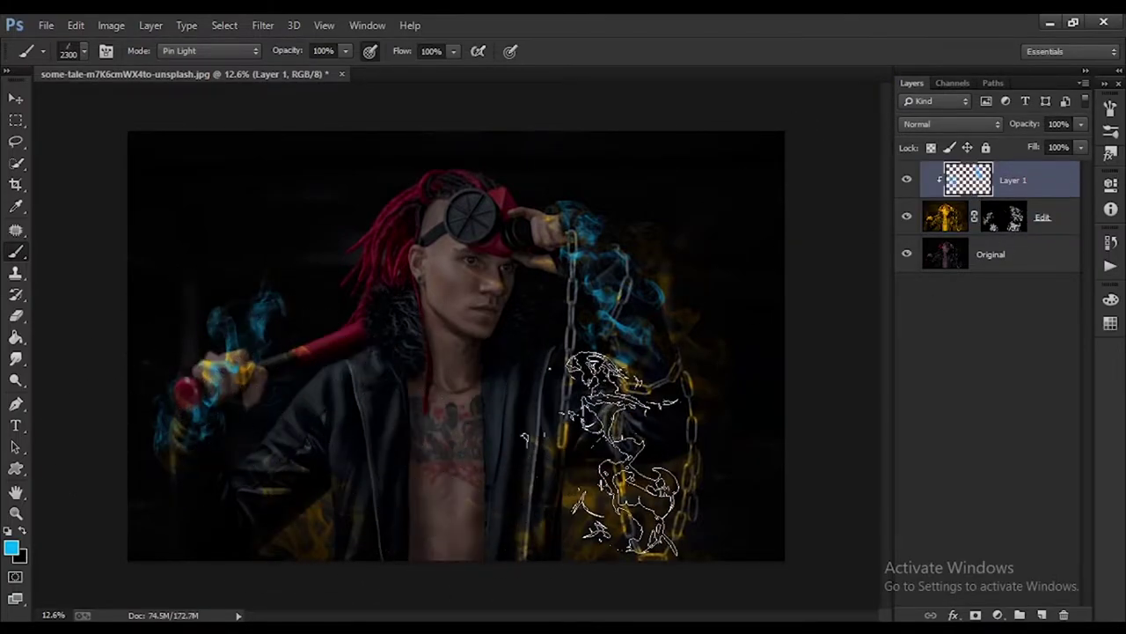
left_click(669, 433)
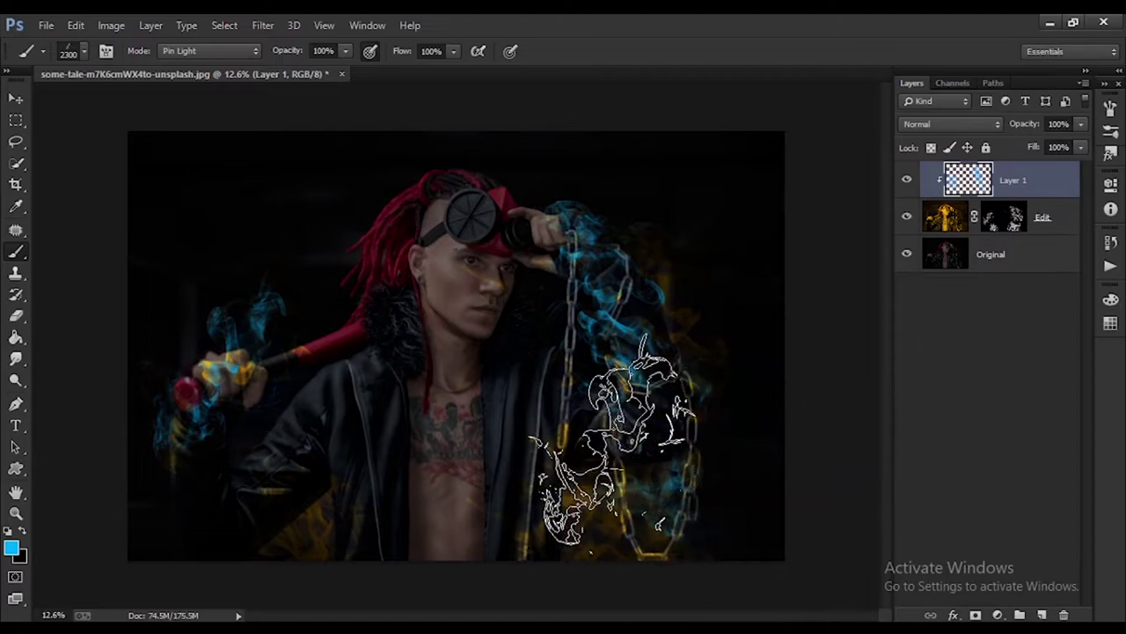
left_click(652, 352)
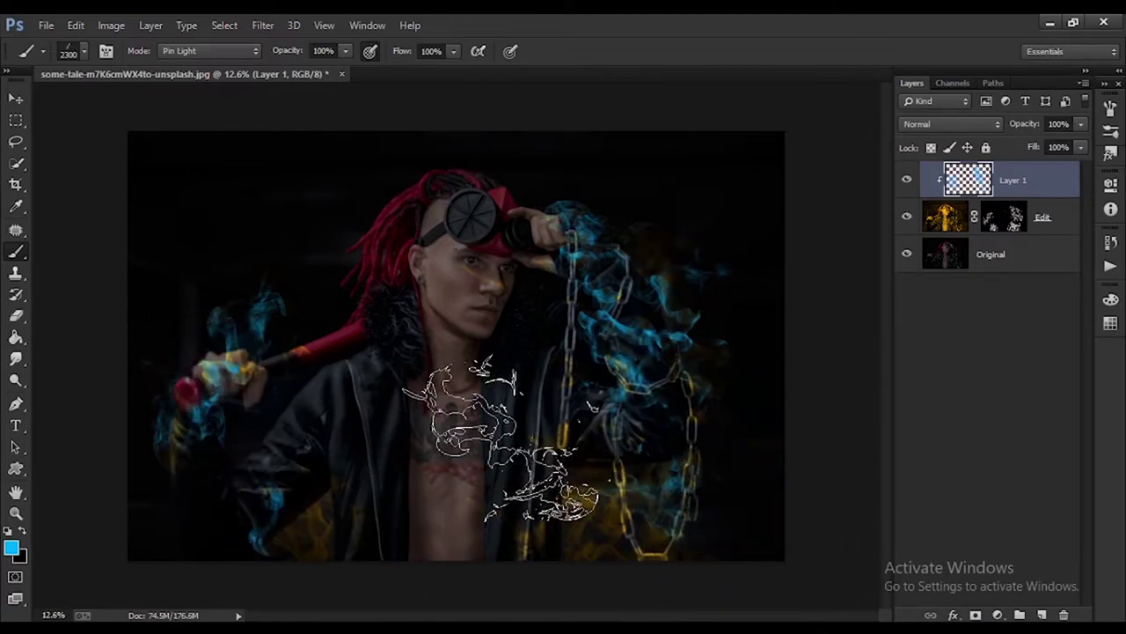
Reveal yellow smoke over the left jacket and lower chain, then try and undo blue chest strokes
left_click(1003, 217)
key("d")
mouse_move(255, 378)
left_mouse_down()
mouse_move(407, 545)
mouse_move(475, 440)
left_mouse_up()
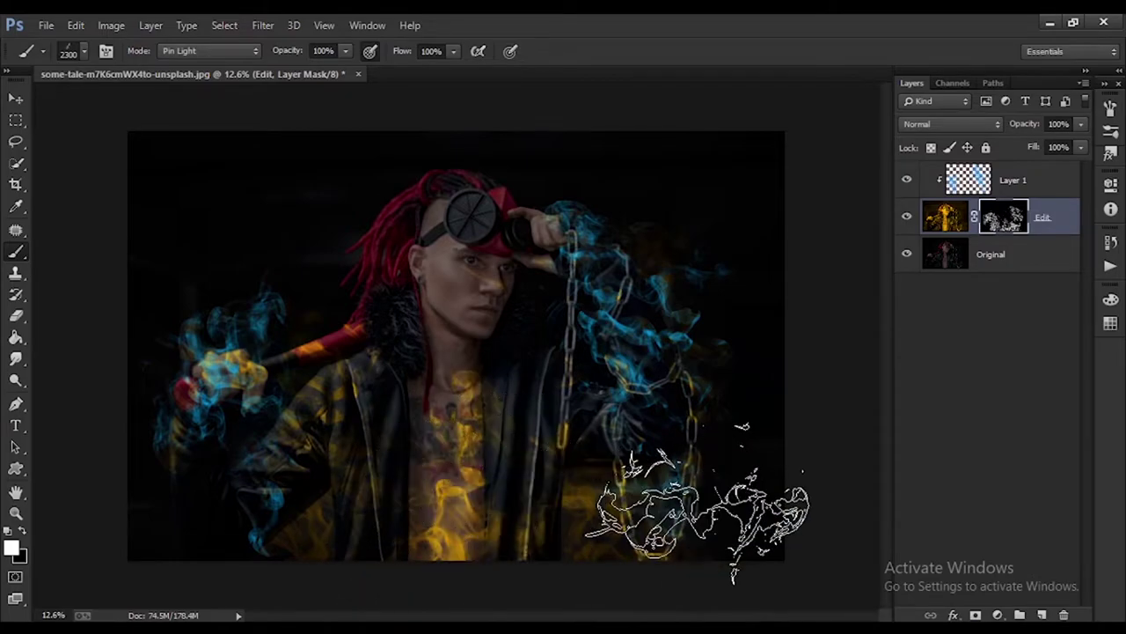
left_click_drag(695, 511, 651, 422)
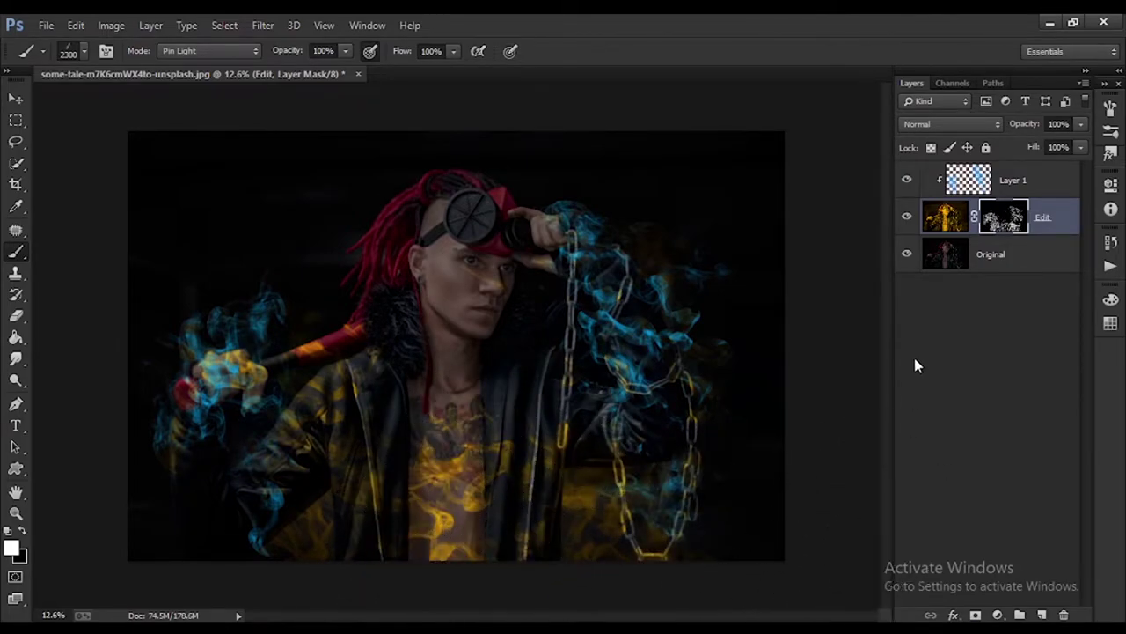
left_click(1012, 180)
left_click_drag(589, 514, 341, 459)
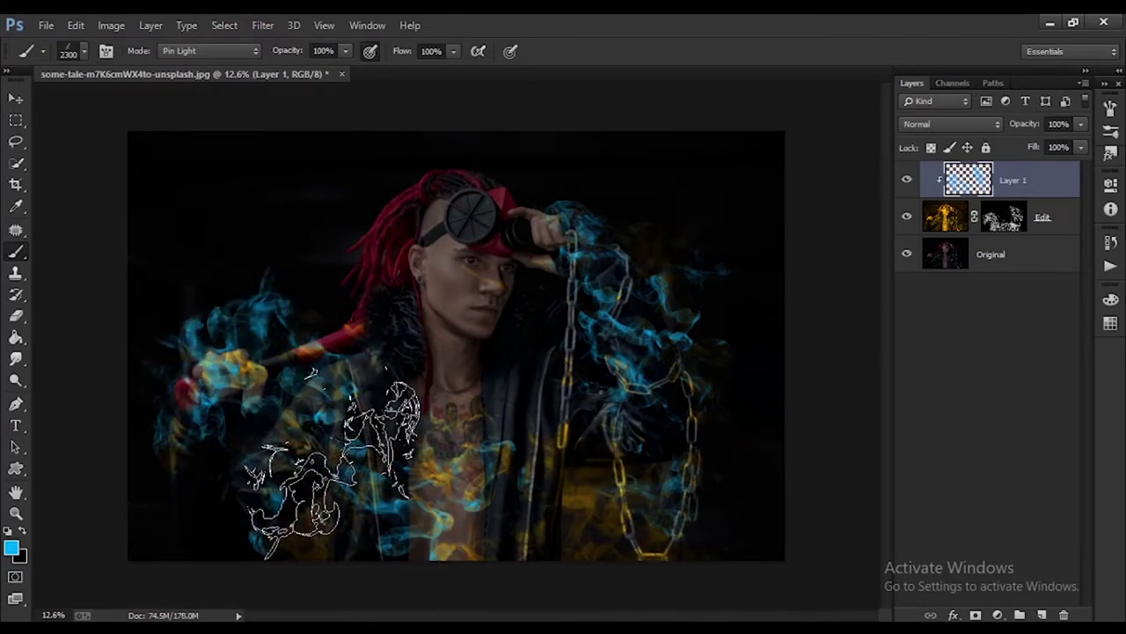
key("ctrl+alt+z")
key("ctrl+alt+z")
key("ctrl+alt+z")
key("ctrl+alt+z")
key("ctrl+alt+z")
key("ctrl+alt+z")
key("ctrl+alt+z")
key("ctrl+alt+z")
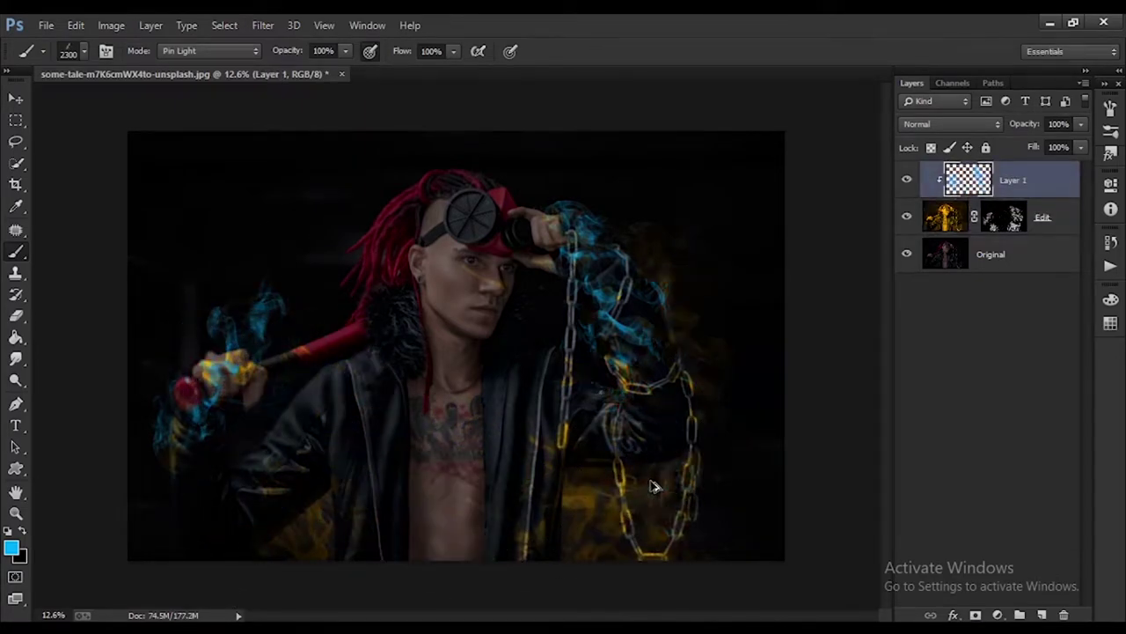
key("ctrl+alt+z")
Pick a 675 px smoke brush for the Edit mask and enlarge it to 2900 px
left_click(83, 51)
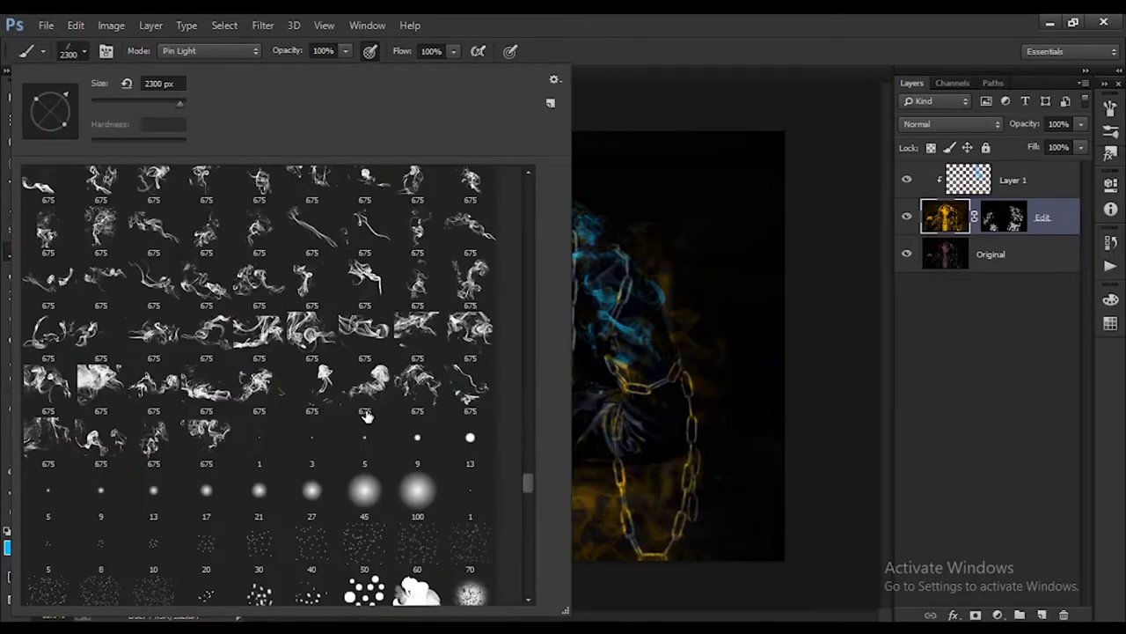
left_click_drag(526, 482, 529, 453)
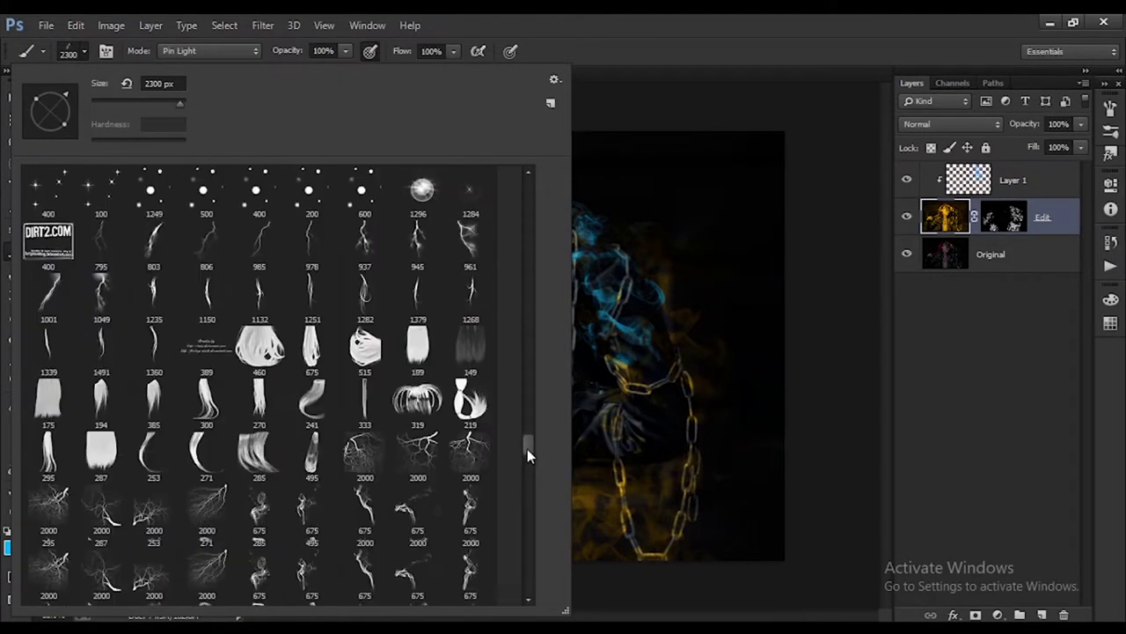
double_click(260, 444)
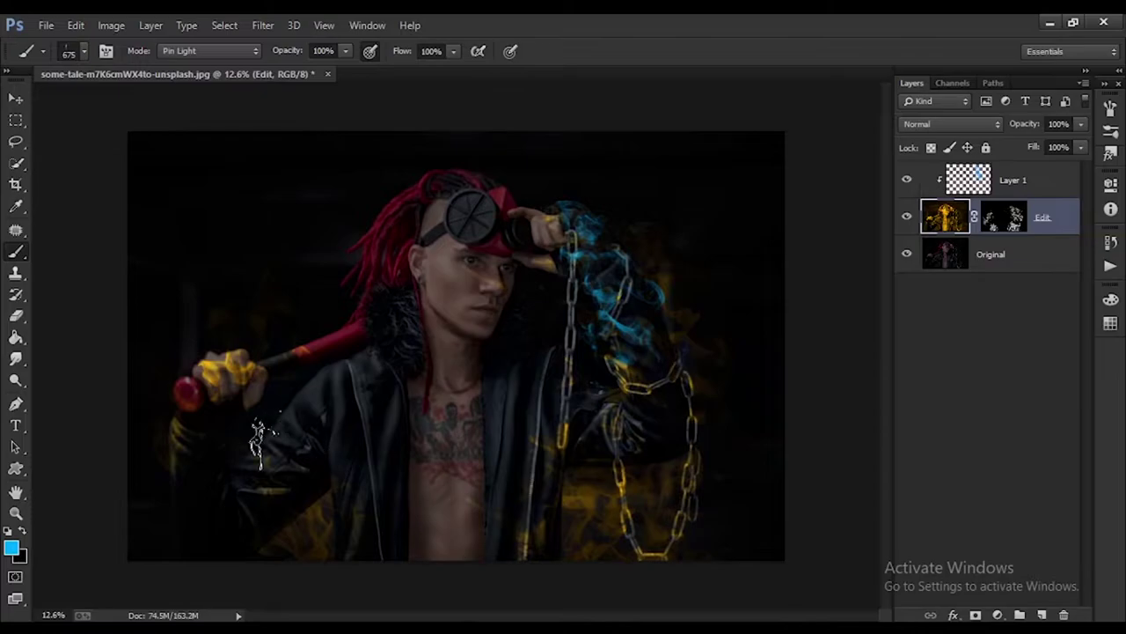
left_click(1021, 218)
key("bracketright")
key("bracketright")
key("bracketright")
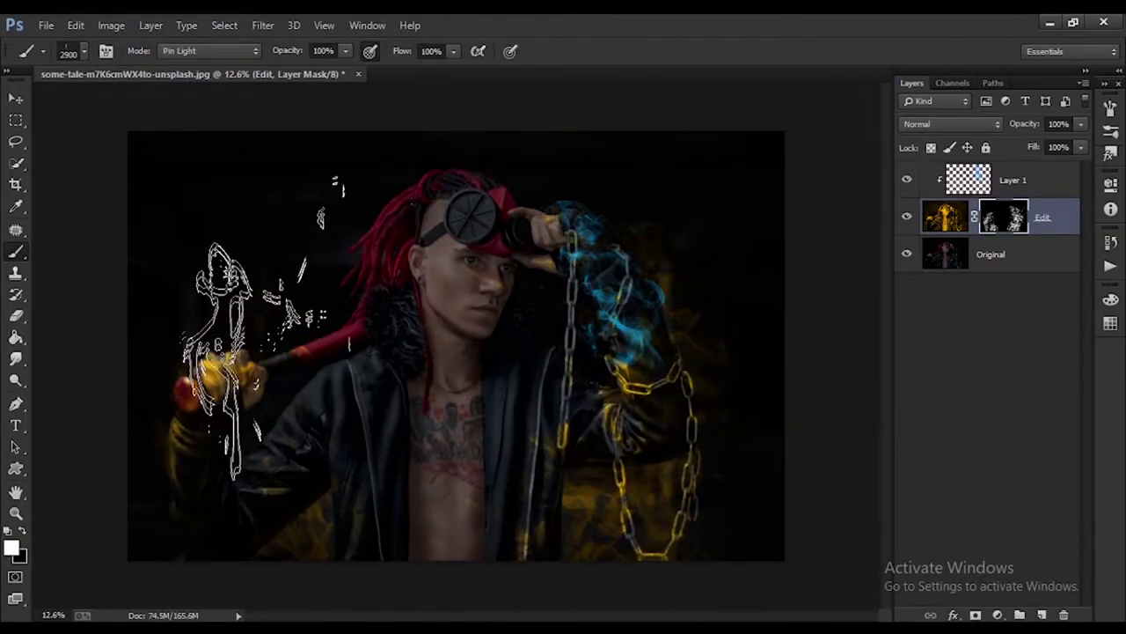
Reveal faint yellow smoke across the left background, above the head and down the right side
left_click(251, 335)
left_click(176, 264)
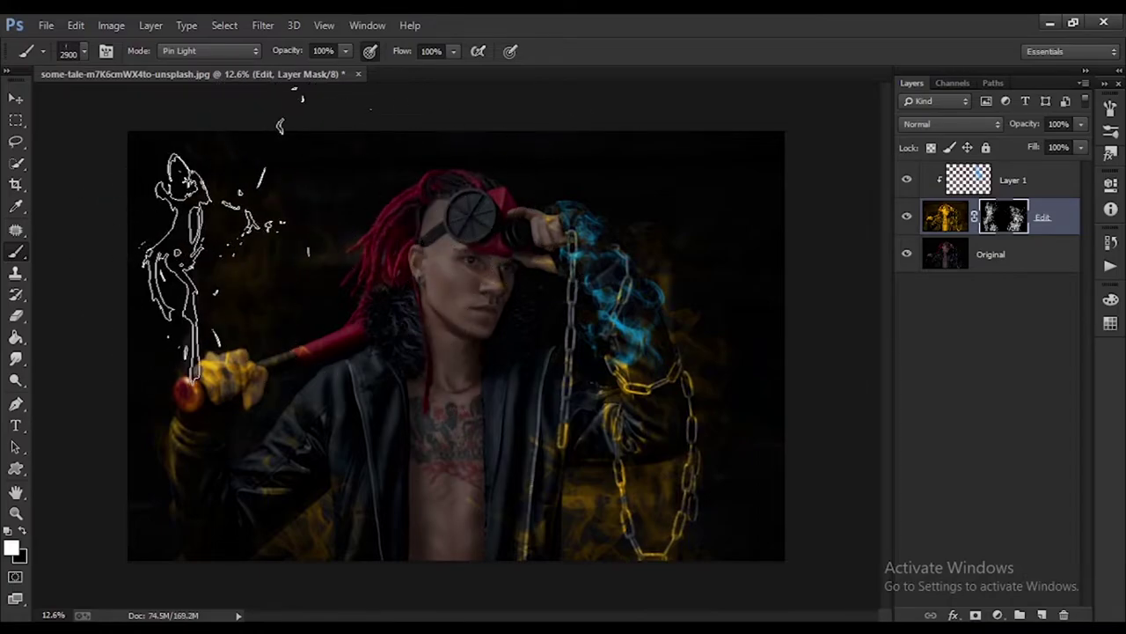
left_click(302, 252)
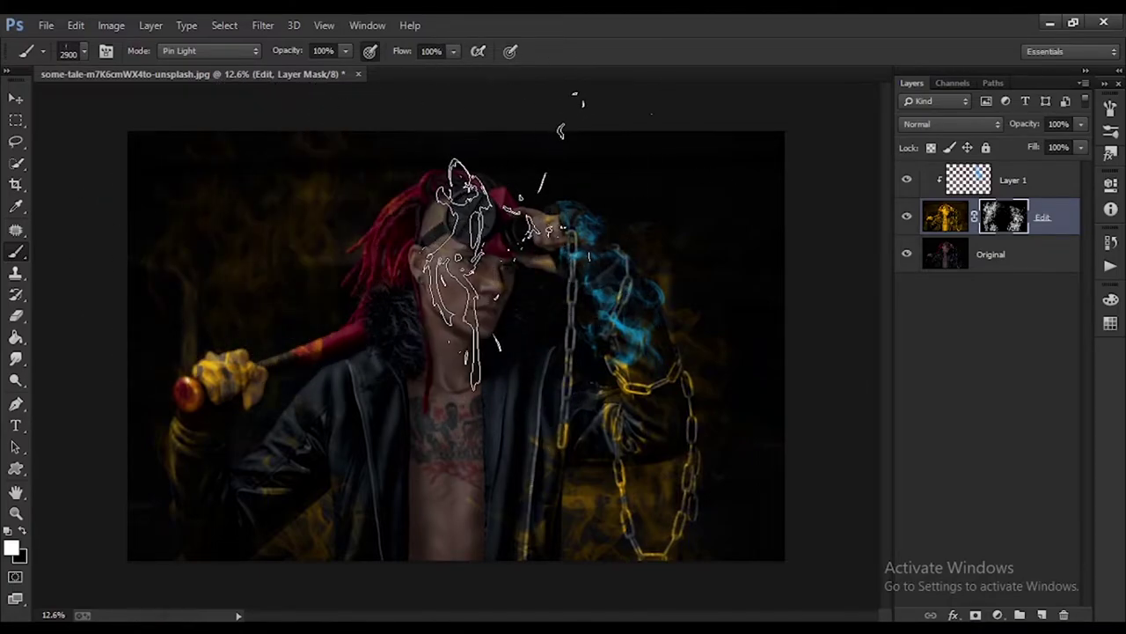
left_click_drag(347, 225, 739, 255)
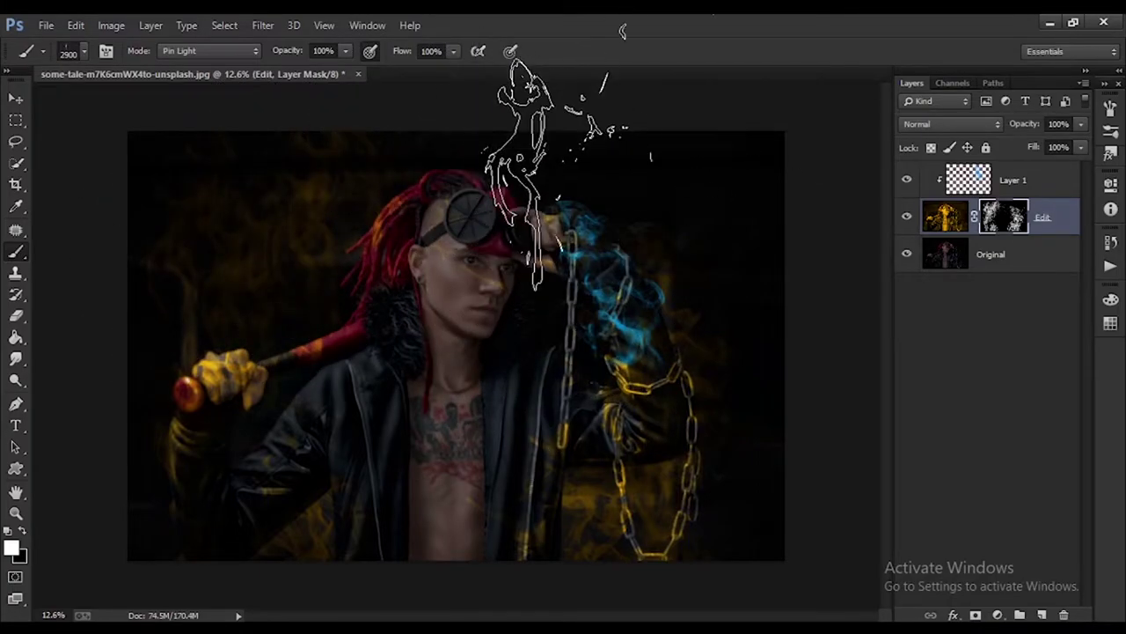
left_click_drag(780, 222, 807, 185)
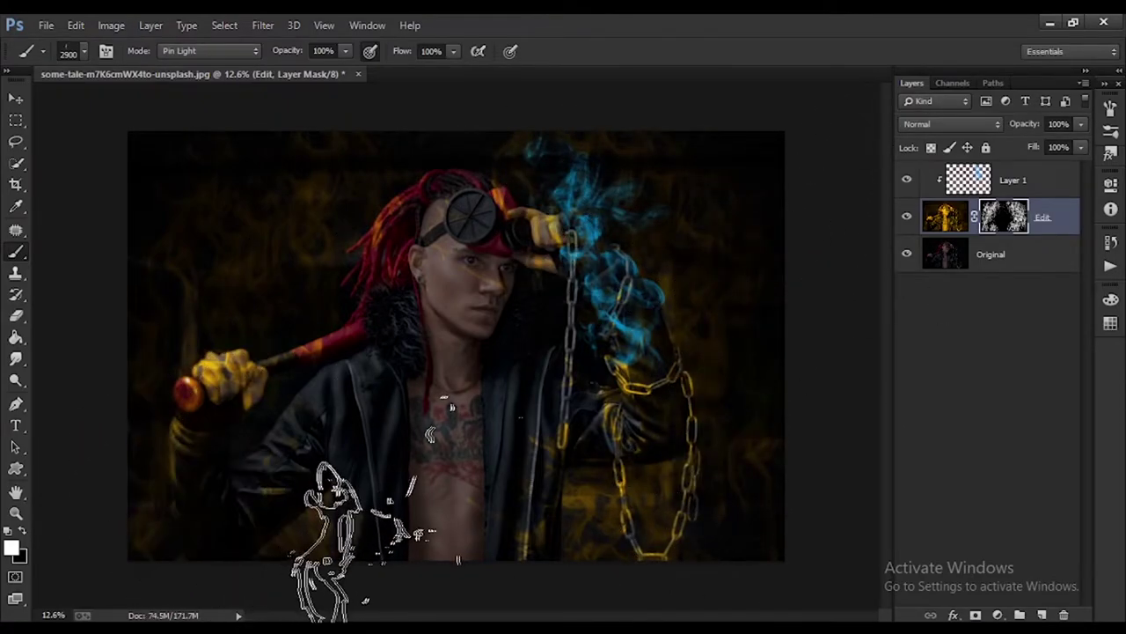
scroll(622, 397, "down", 3)
scroll(633, 422, "up", 2)
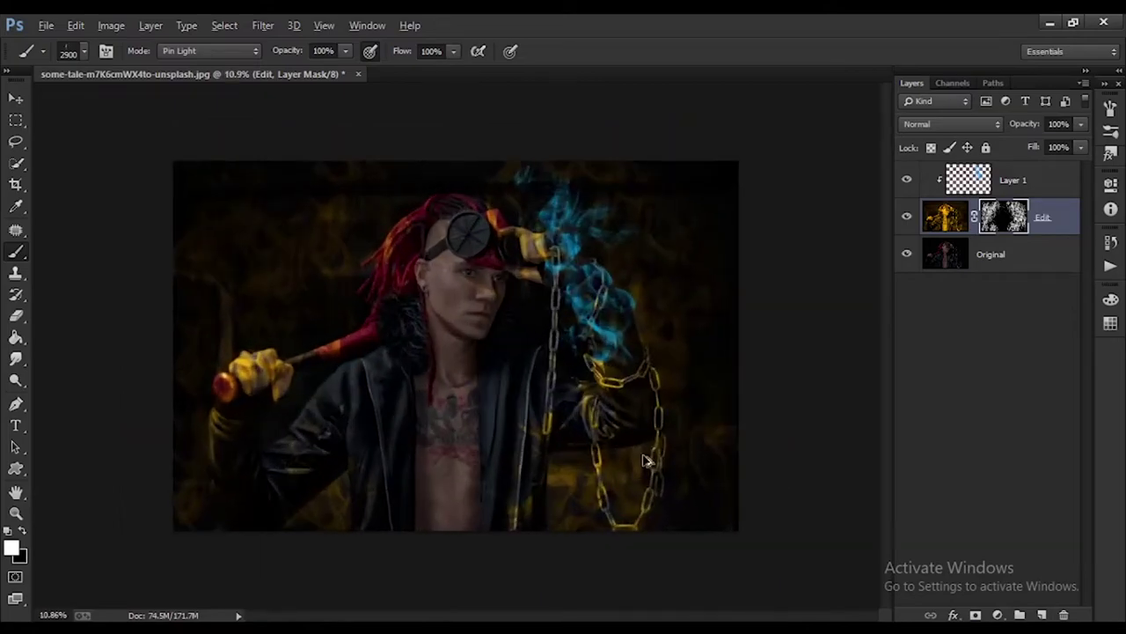
scroll(651, 440, "up", 2)
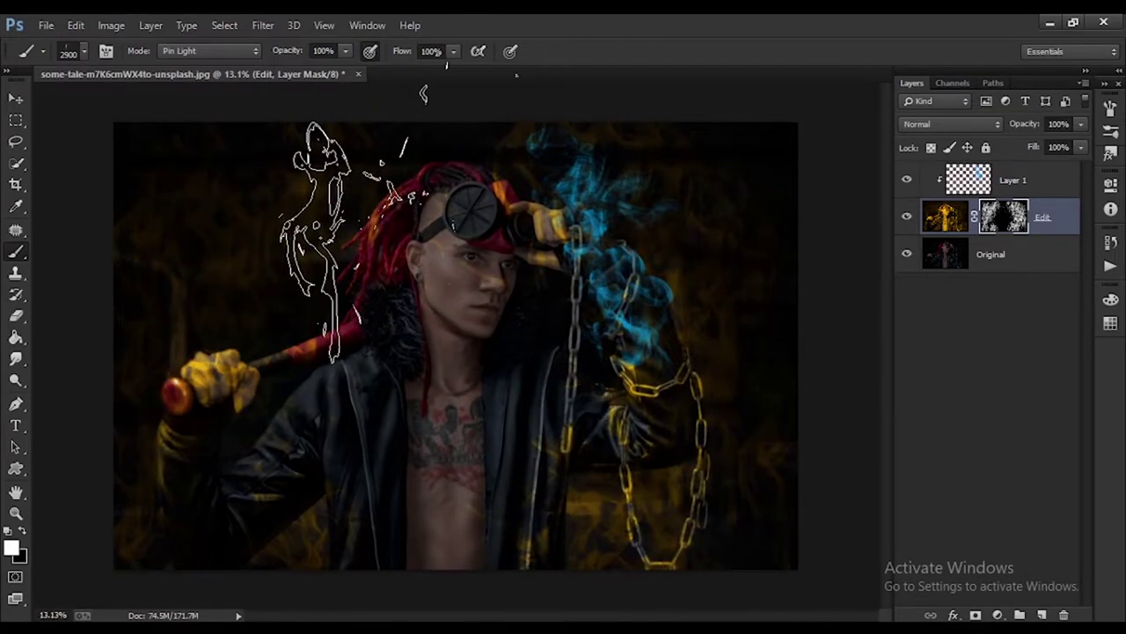
Choose a branching twig brush and make Layer 1 the painting target
left_click(70, 50)
double_click(51, 428)
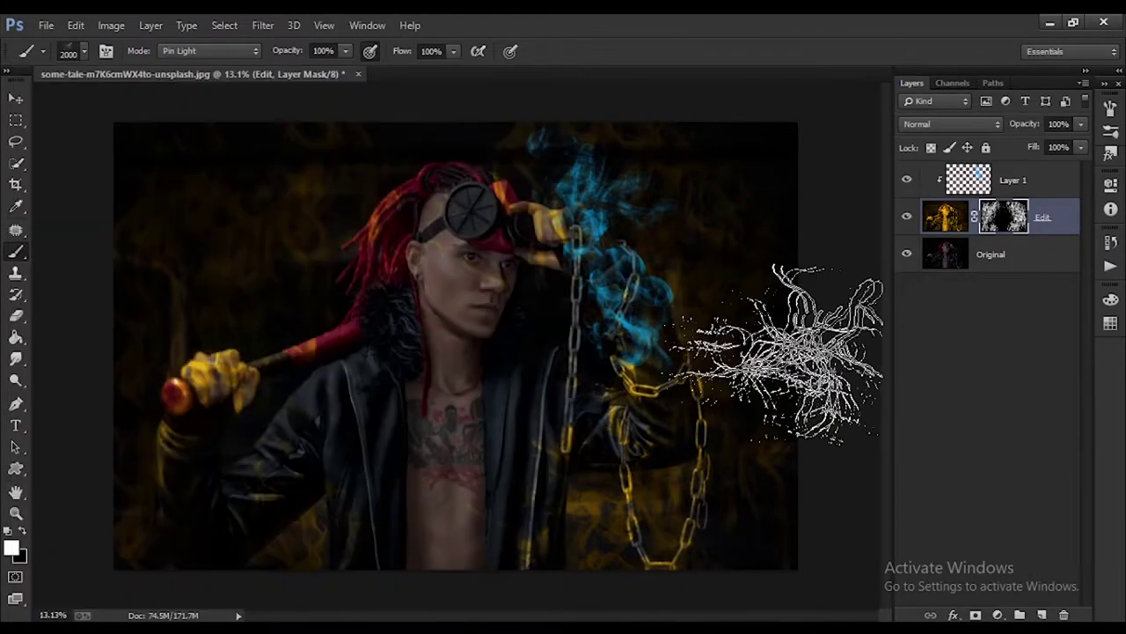
left_click(968, 179)
key("alt+bracketleft")
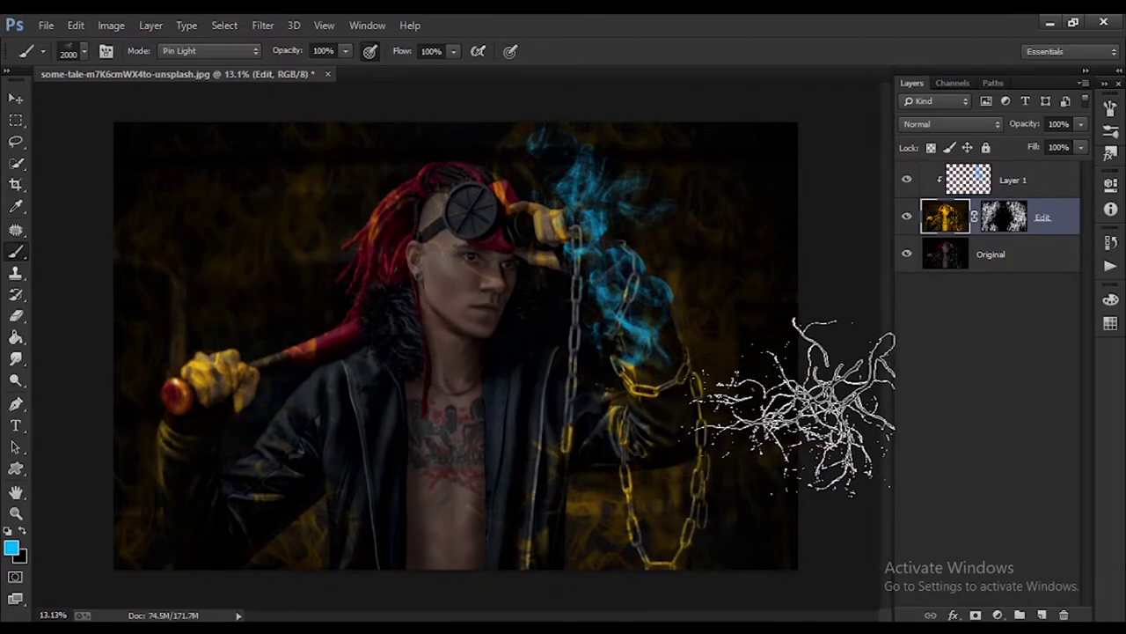
left_click(968, 180)
Stamp a test tendril, undo it, and enlarge the tendril brush to 2900 px
left_click(249, 234)
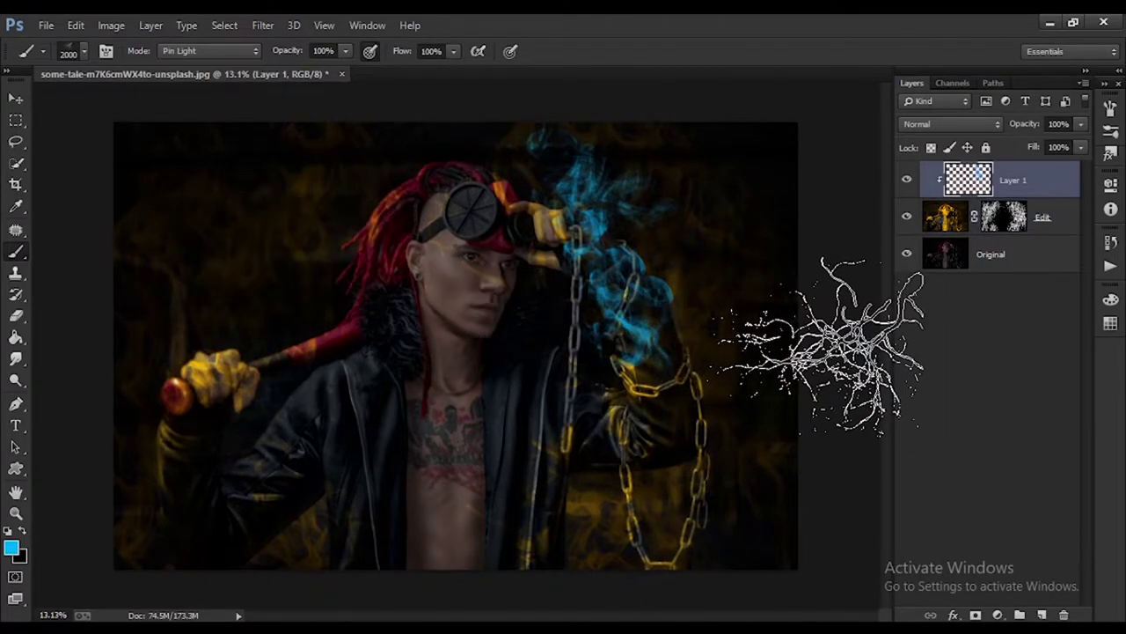
key("ctrl+z")
key("alt+bracketleft")
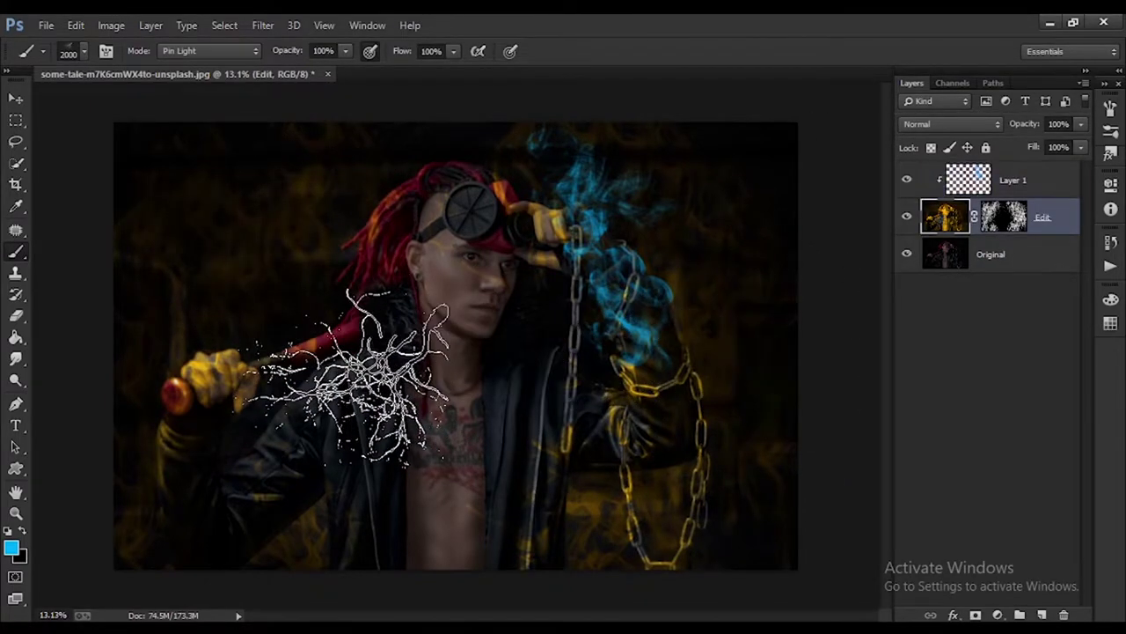
key("bracketright")
key("bracketright")
key("bracketright")
key("bracketright")
key("bracketright")
key("bracketright")
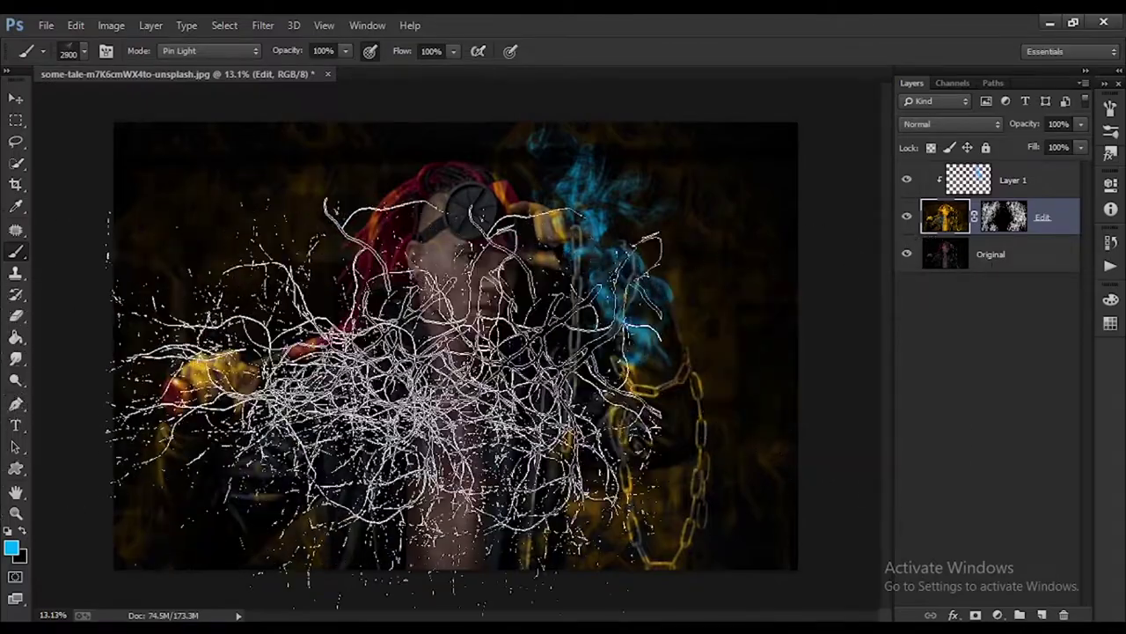
key("bracketright")
key("bracketright")
key("bracketright")
key("bracketright")
key("bracketright")
key("bracketright")
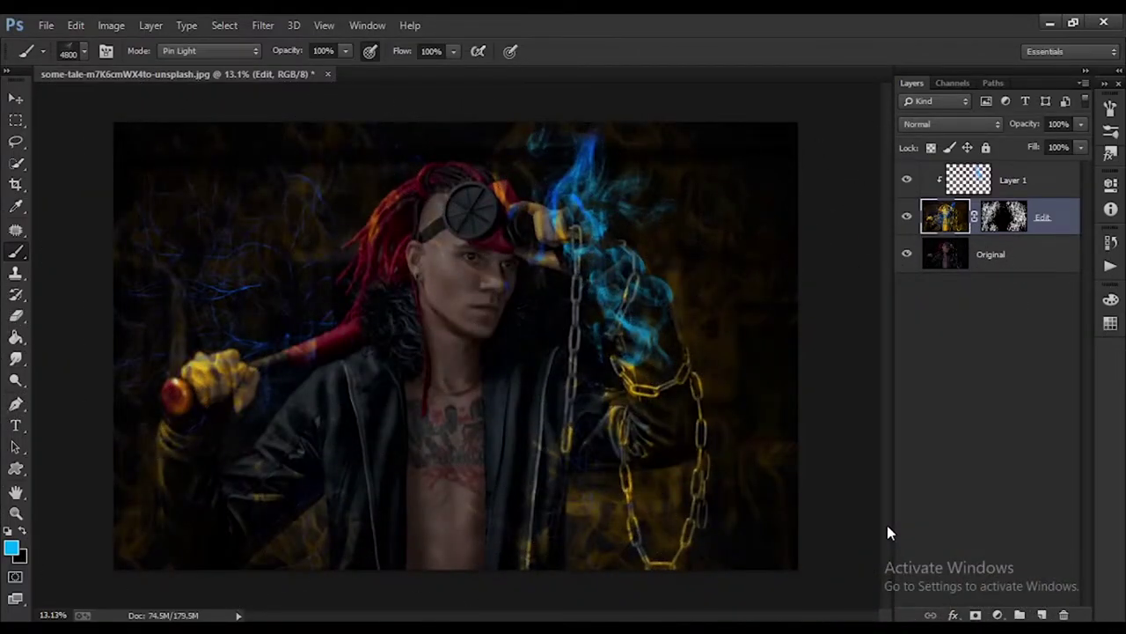
Paint blue tendrils across the canvas and right half, then add an empty Layer 2 on top
left_click(1012, 179)
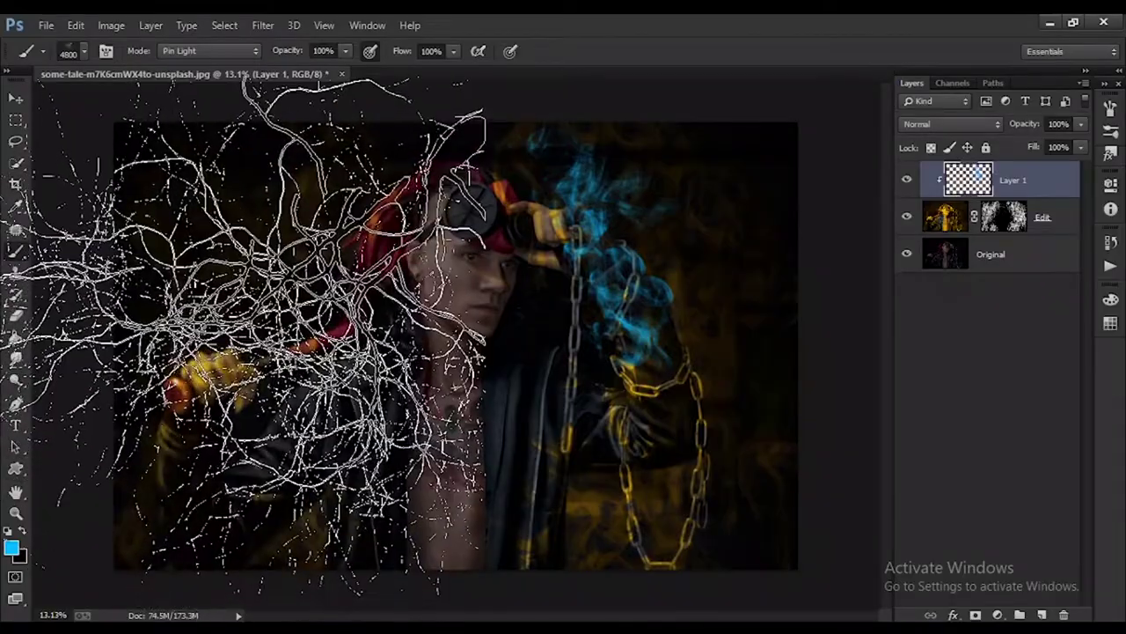
left_click_drag(255, 334, 766, 387)
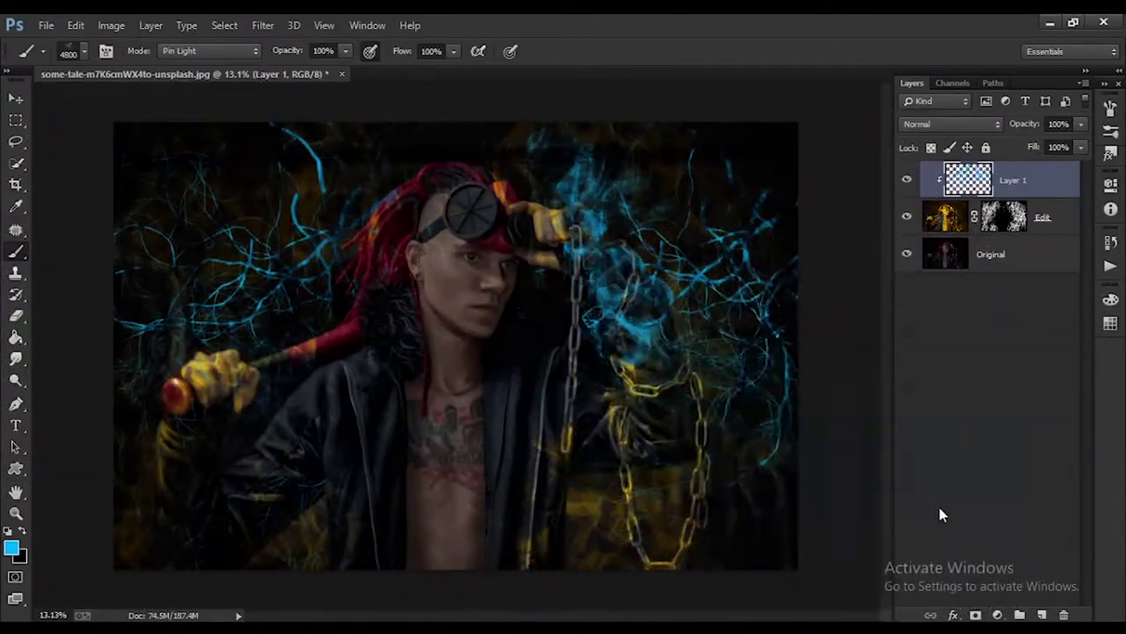
left_click(818, 378)
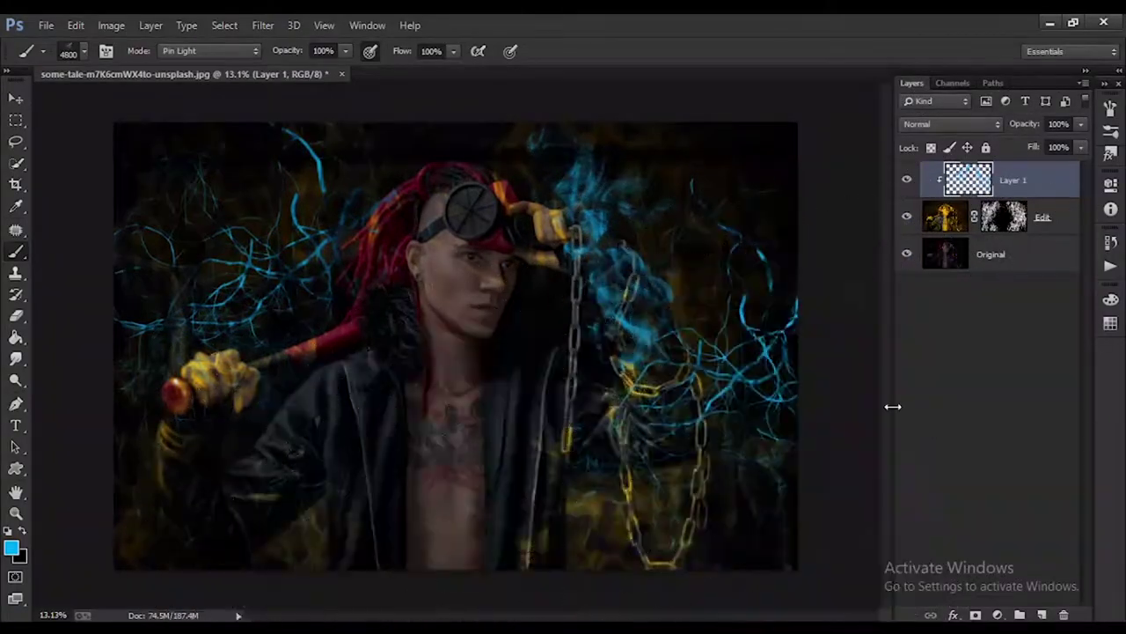
left_click(1042, 614)
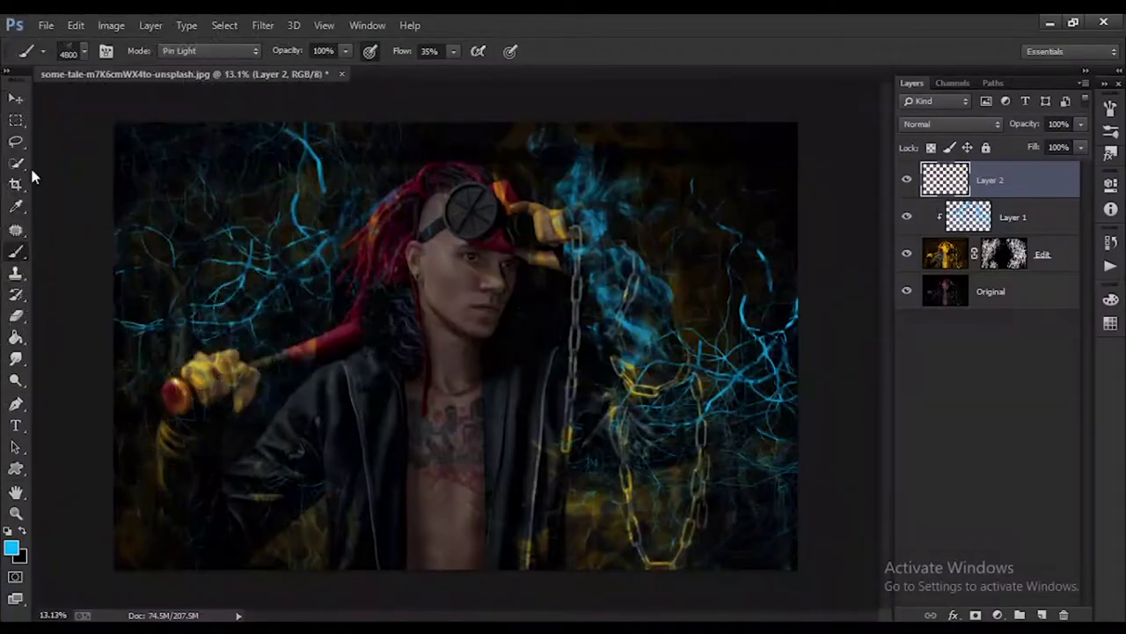
Select the Edit layer in the Layers panel
scroll(530, 355, "down", 1, "alt")
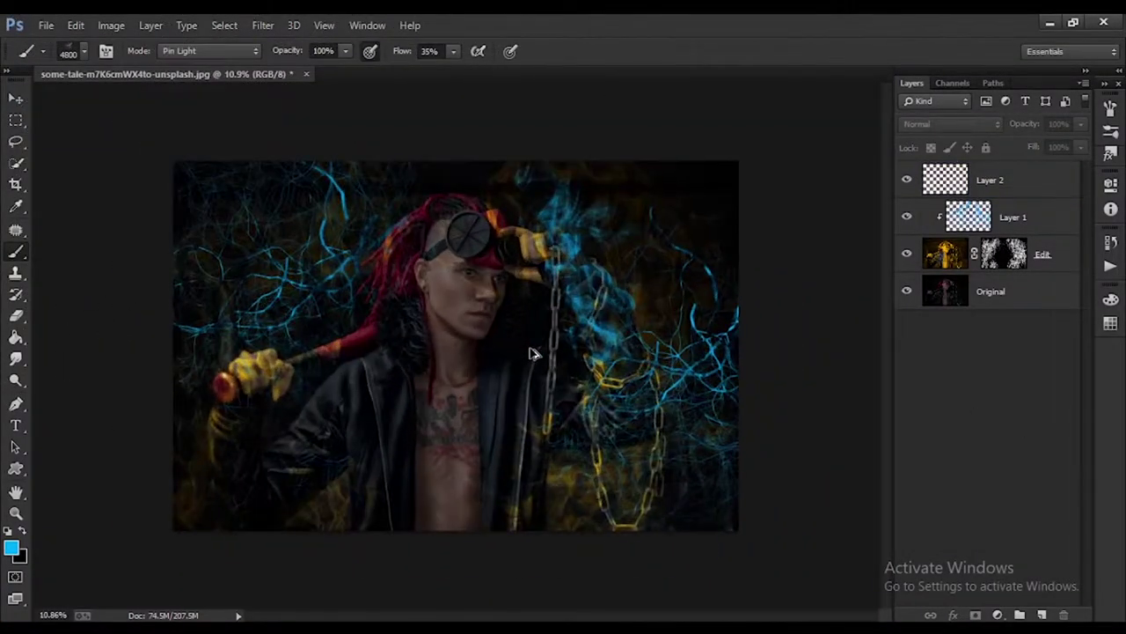
scroll(535, 293, "up", 2, "alt")
scroll(539, 303, "down", 1, "alt")
scroll(546, 314, "up", 1, "alt")
scroll(549, 315, "down", 1, "alt")
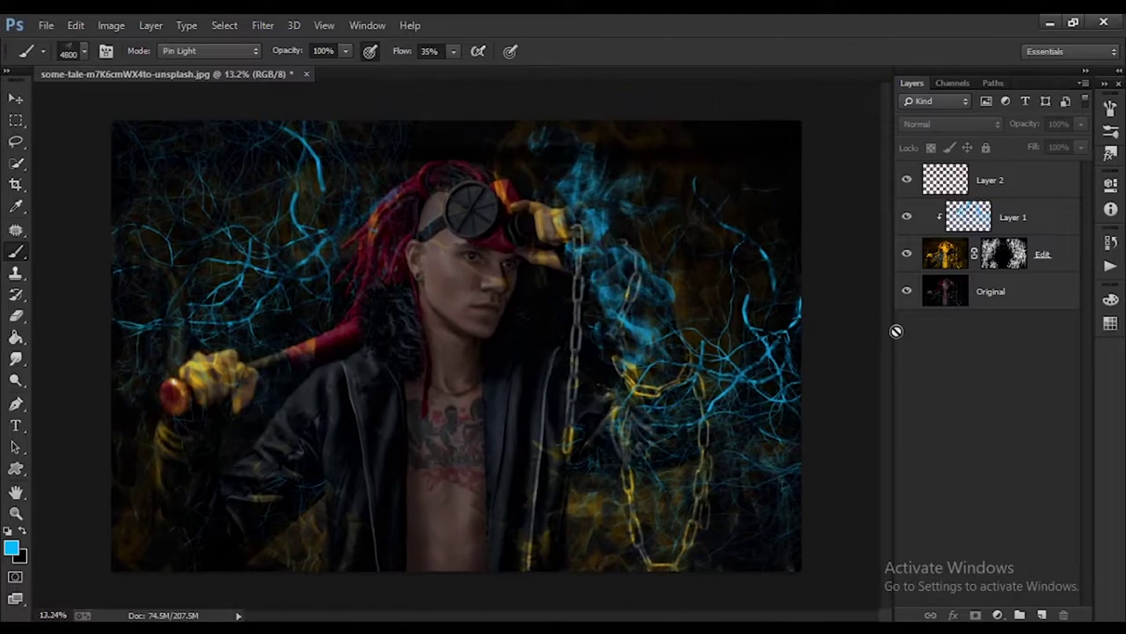
left_click(1034, 216)
left_click(1061, 273)
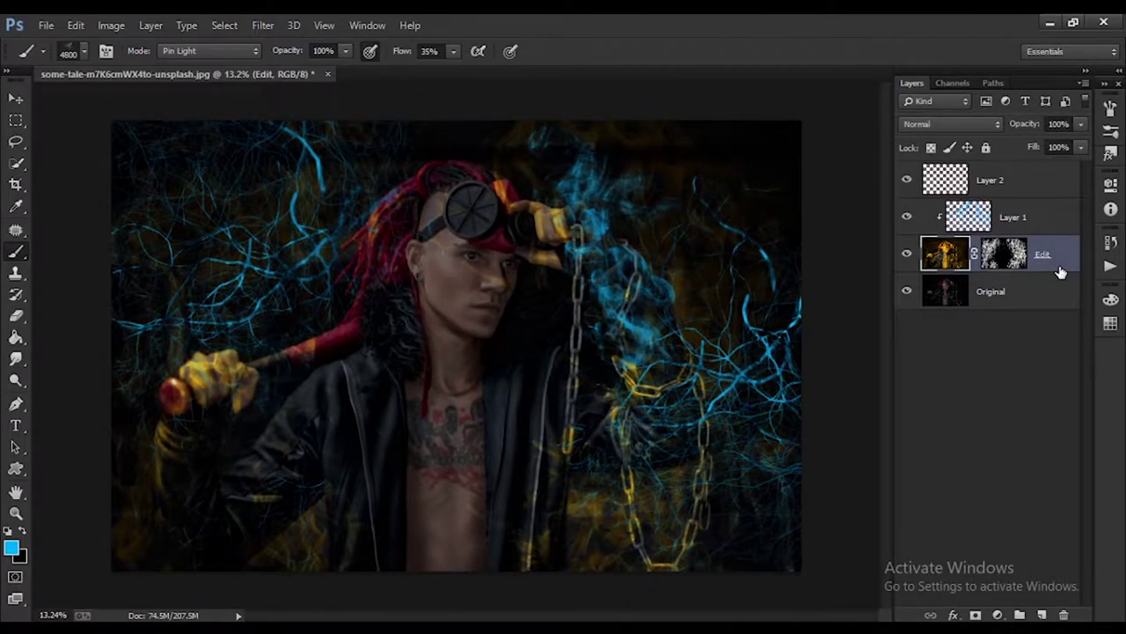
Choose the 675 px smoke brush, target Layer 2, and enlarge the brush to 2600
left_click(75, 50)
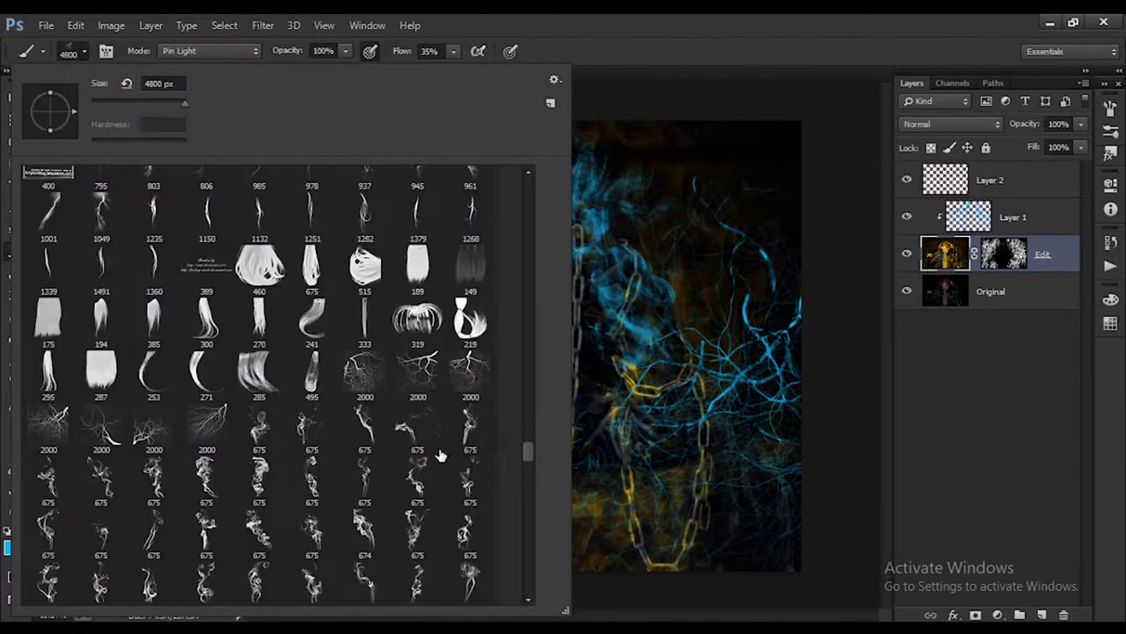
left_click(211, 489)
left_click(660, 369)
key("alt+bracketright")
key("alt+bracketright")
key("alt+bracketleft")
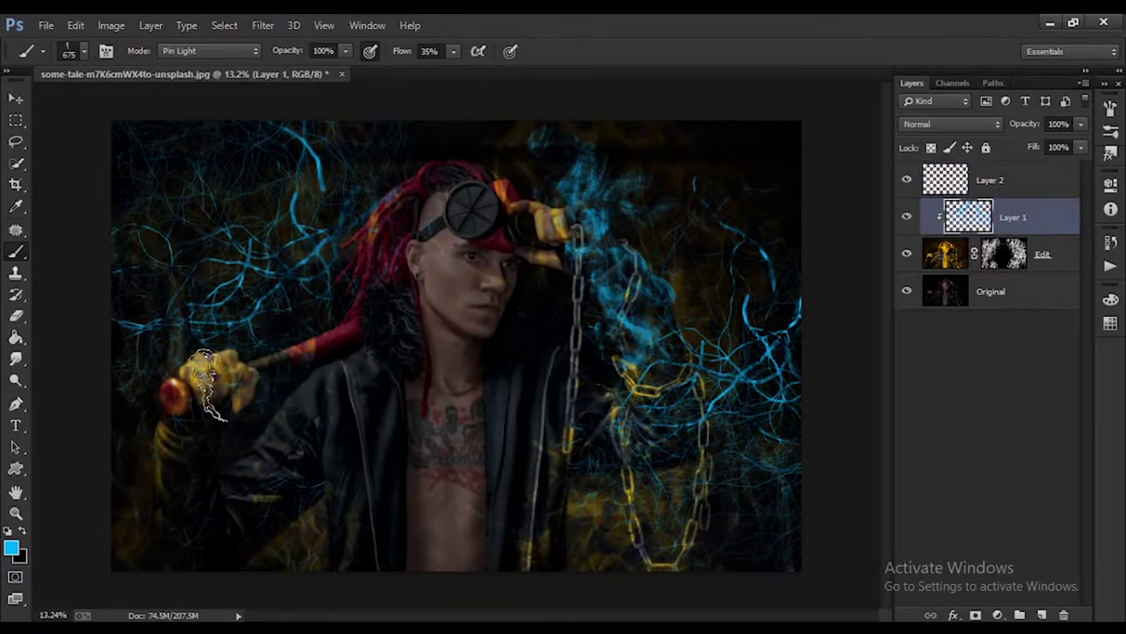
key("alt+bracketright")
key("bracketright")
key("bracketright")
key("bracketright")
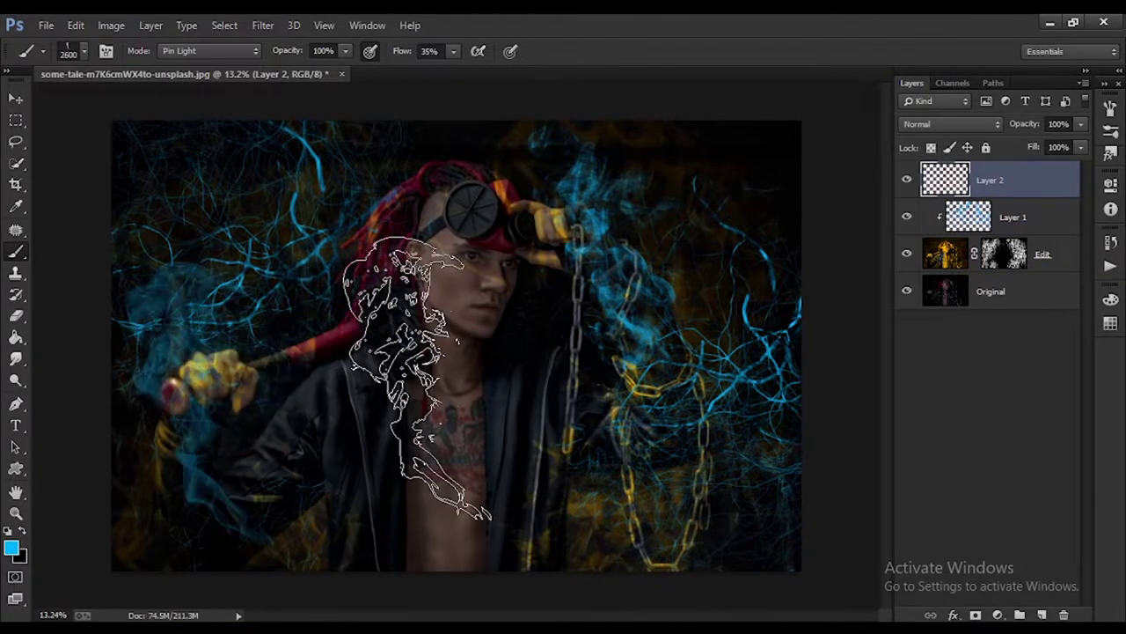
Re-pick the 675 px smoke brush at 2300 and try smoke stamps around the left hand and arm, undoing them
left_click(75, 51)
left_click(109, 483)
key("Return")
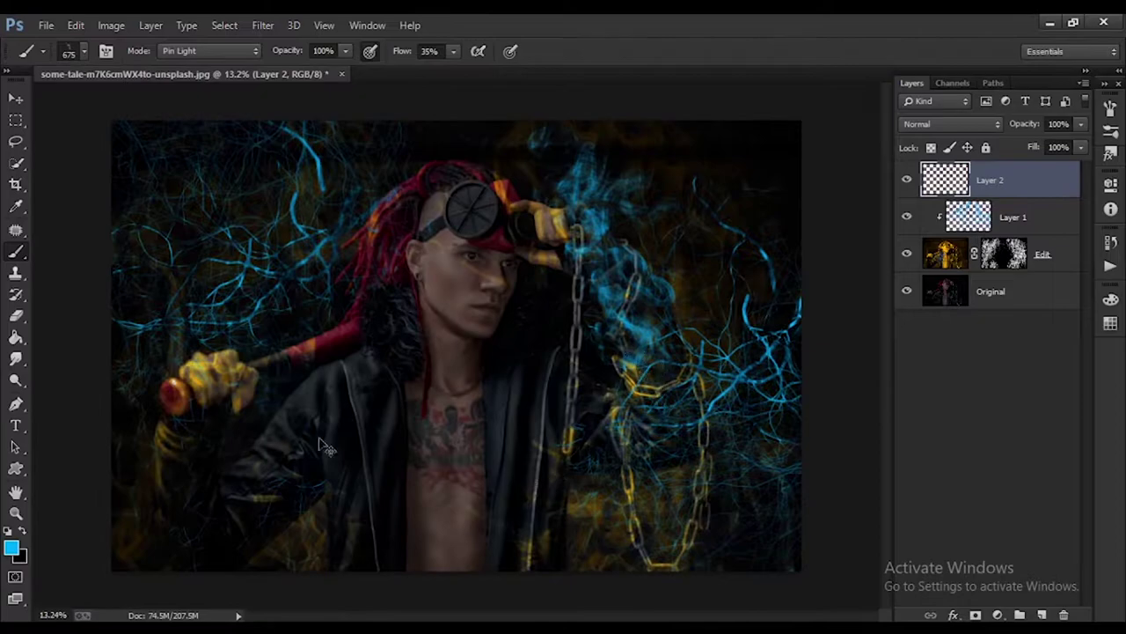
key("bracketright")
key("bracketright")
key("bracketright")
left_click(187, 343)
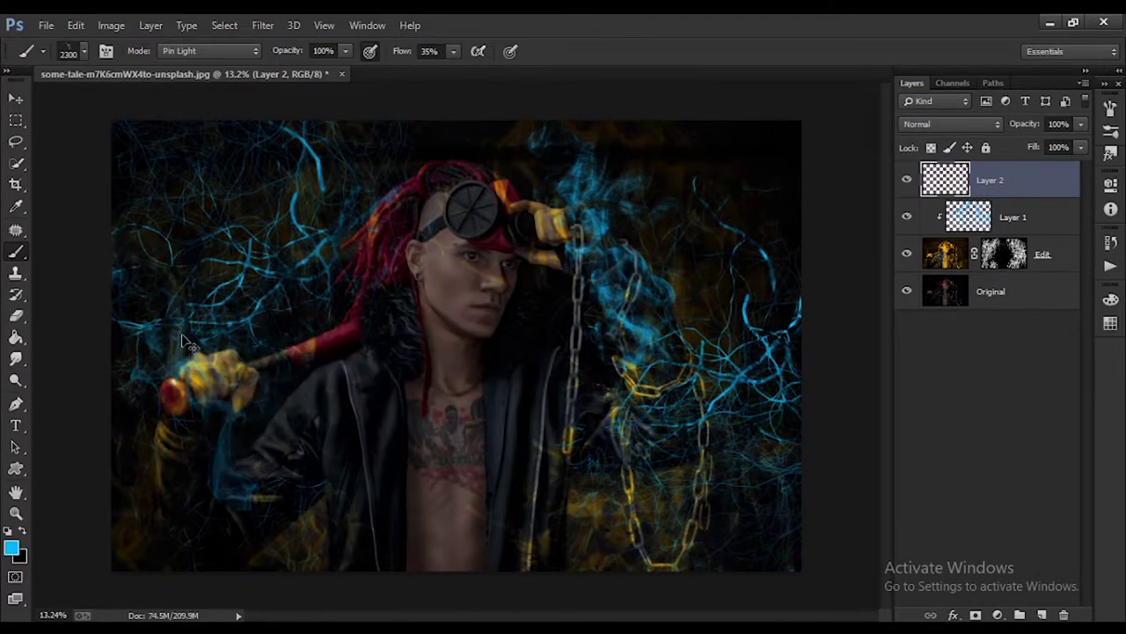
left_click(88, 180)
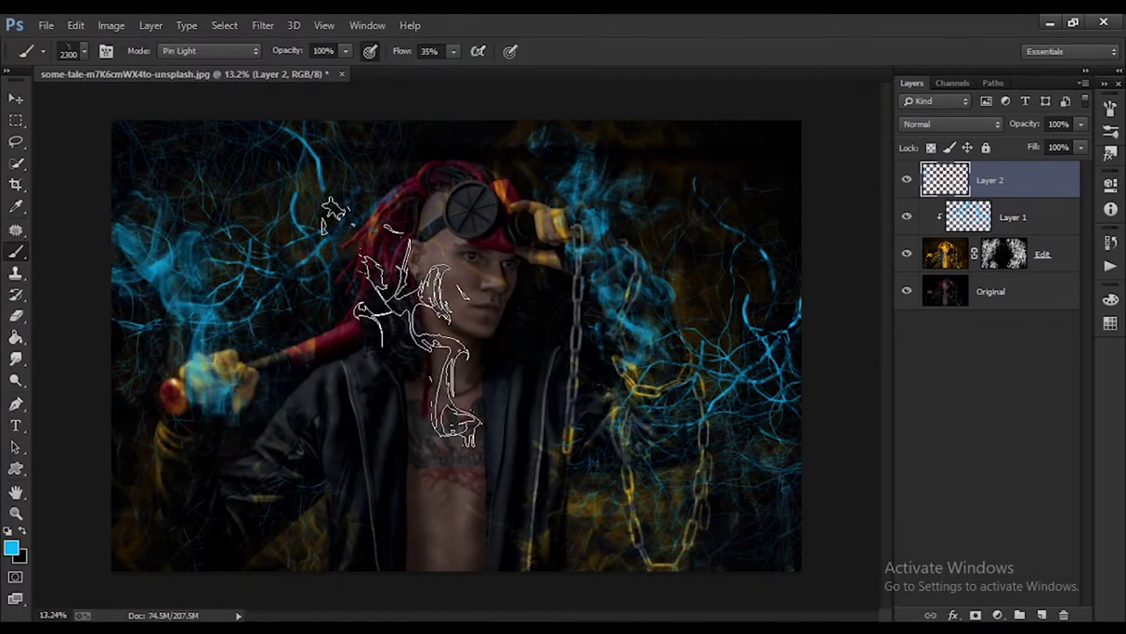
key("ctrl+alt+z")
key("ctrl+alt+z")
left_click(189, 304)
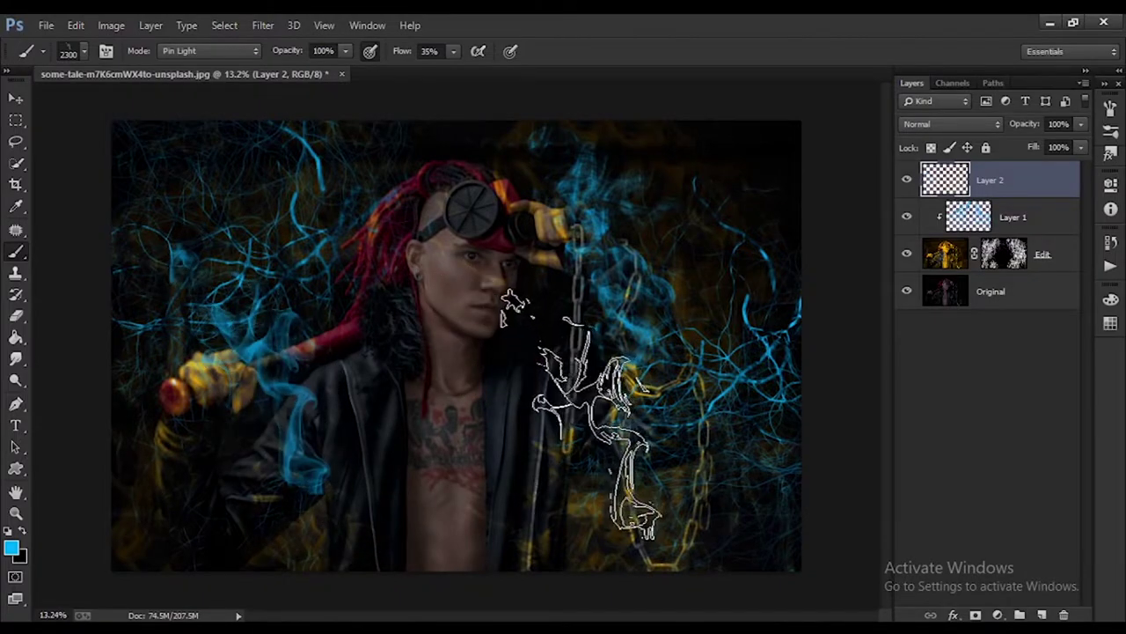
key("ctrl+alt+z")
key("ctrl+alt+z")
Switch to a different 675 px smoke brush at 100% flow and test a stamp at left
left_click(85, 53)
scroll(486, 422, "down", 3)
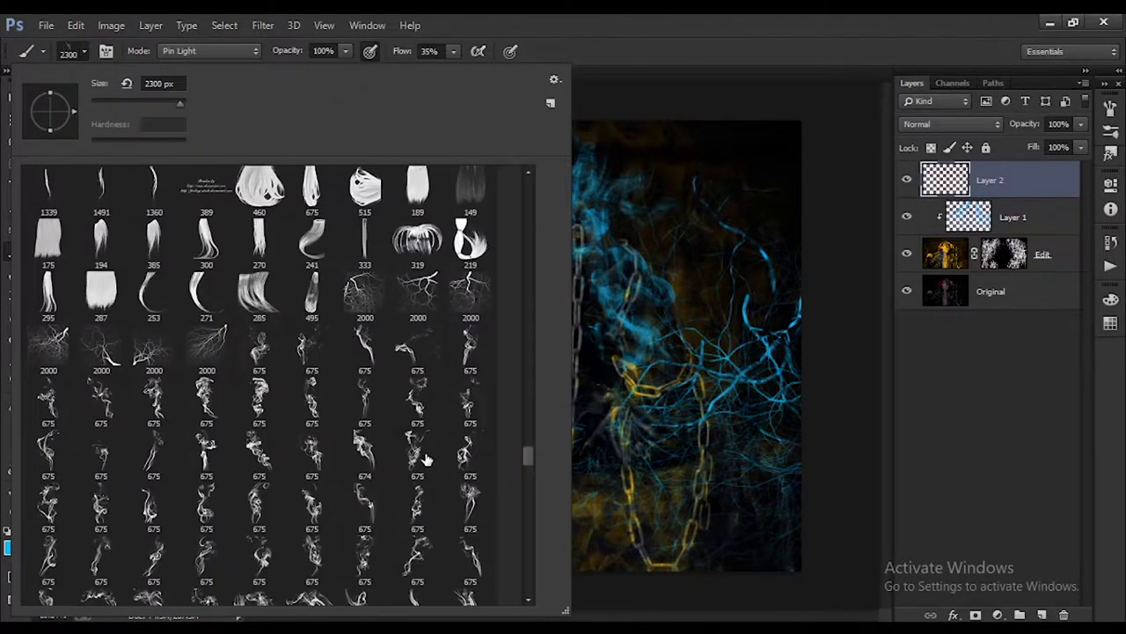
double_click(428, 457)
left_click_drag(395, 50, 440, 50)
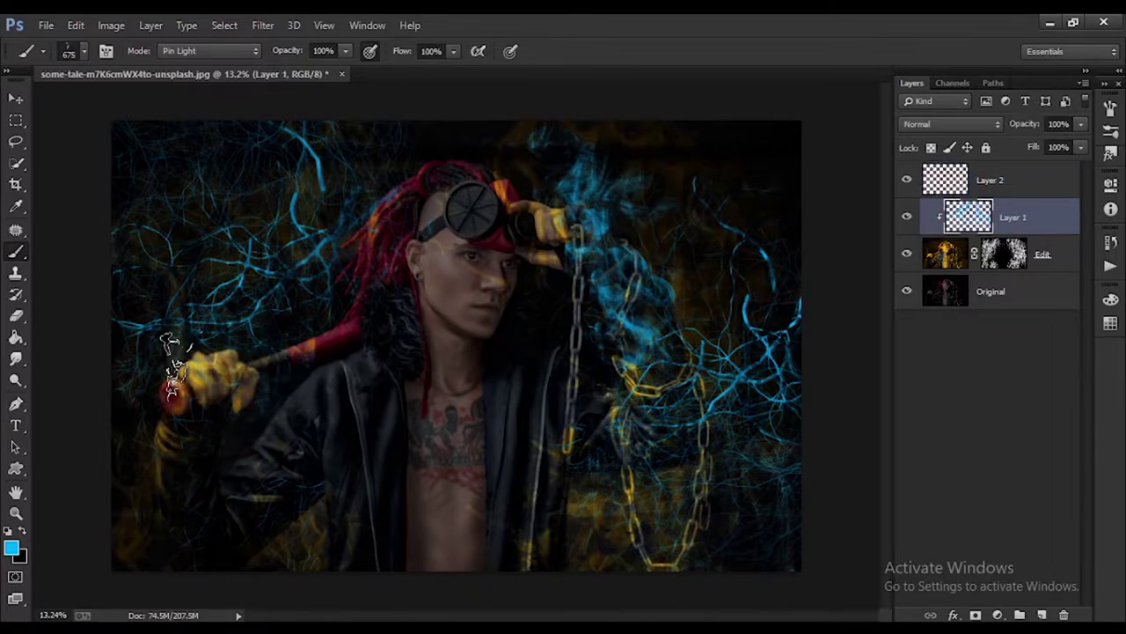
left_click(190, 371)
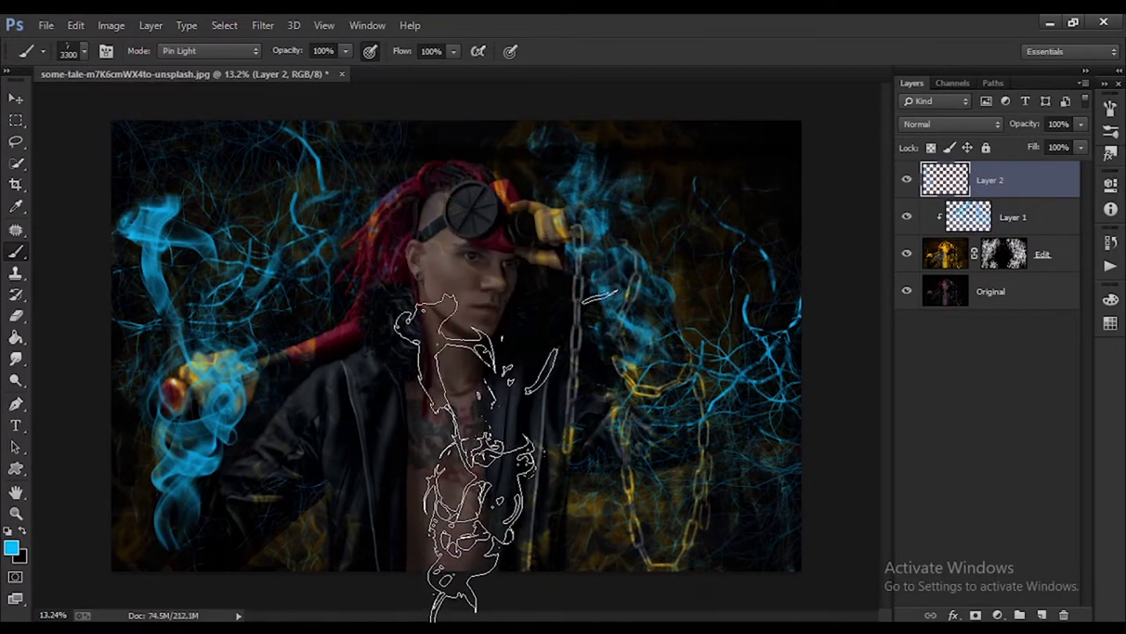
key("ctrl+z")
Stamp blue smoke at the left of the canvas on Layer 2, then return to Layer 1
left_click(1012, 216)
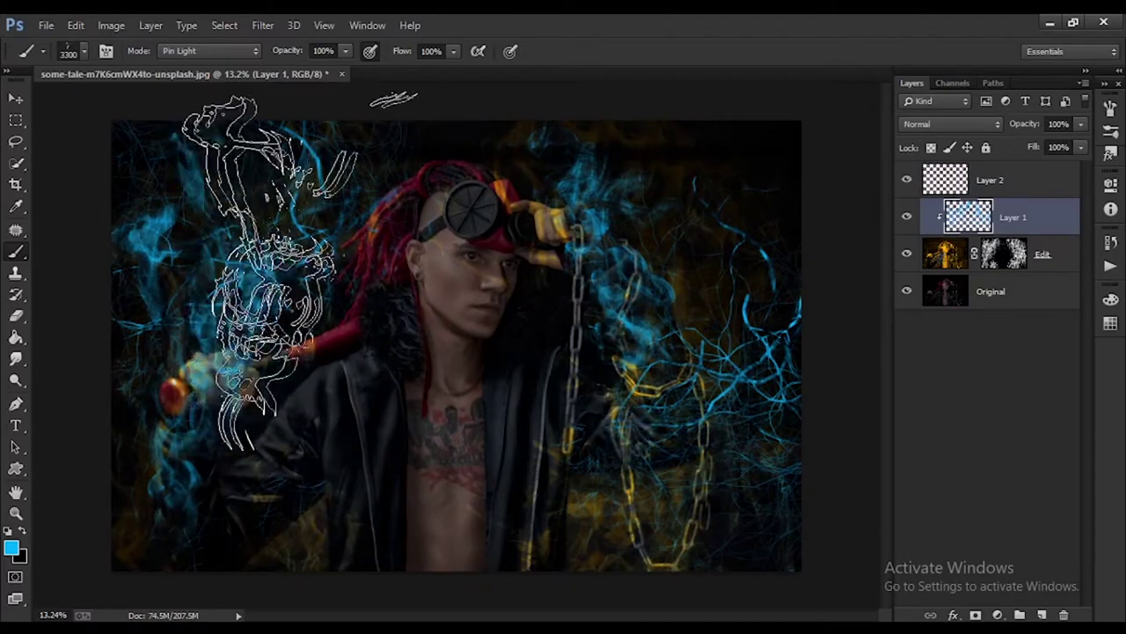
key("alt+bracketright")
left_click(189, 440)
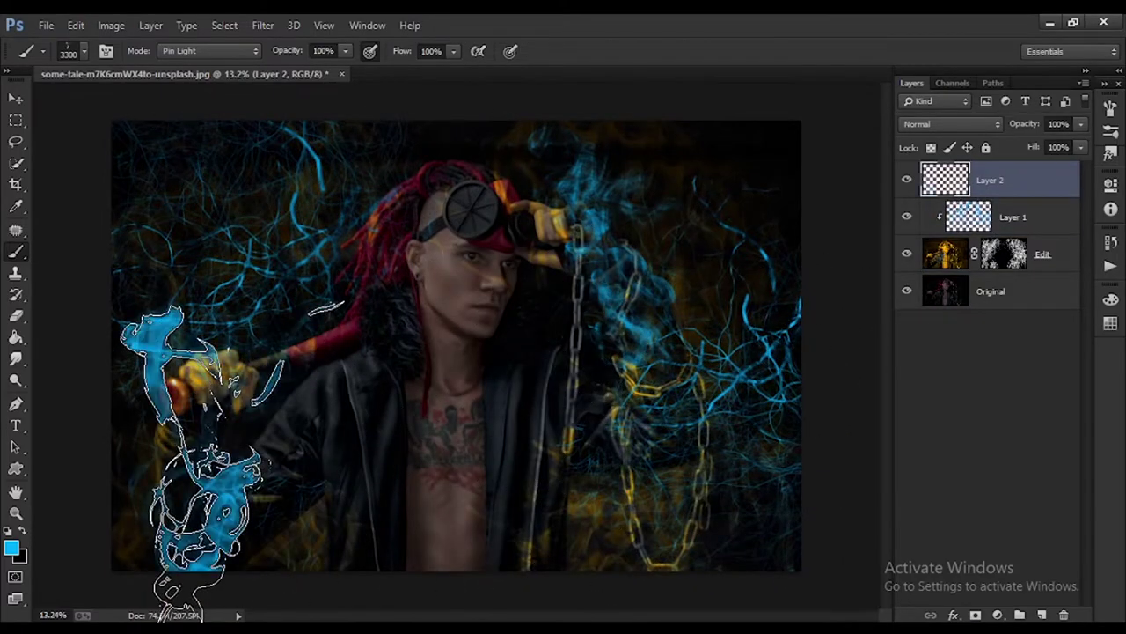
key("alt+bracketleft")
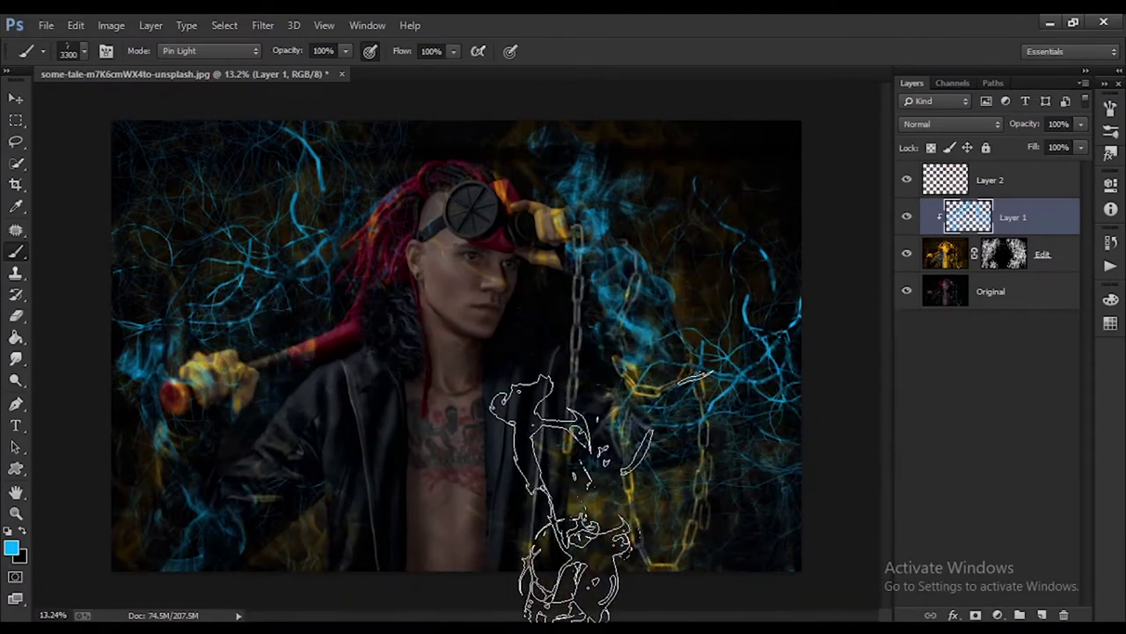
scroll(739, 458, "down", 3)
scroll(643, 345, "up", 3)
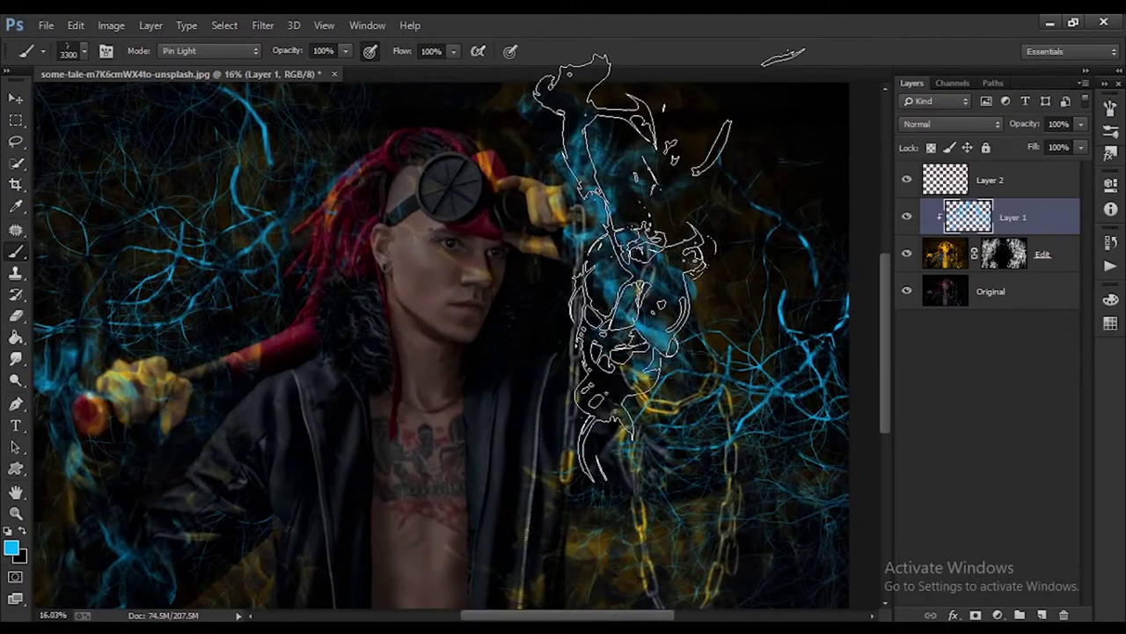
scroll(890, 455, "down", 3)
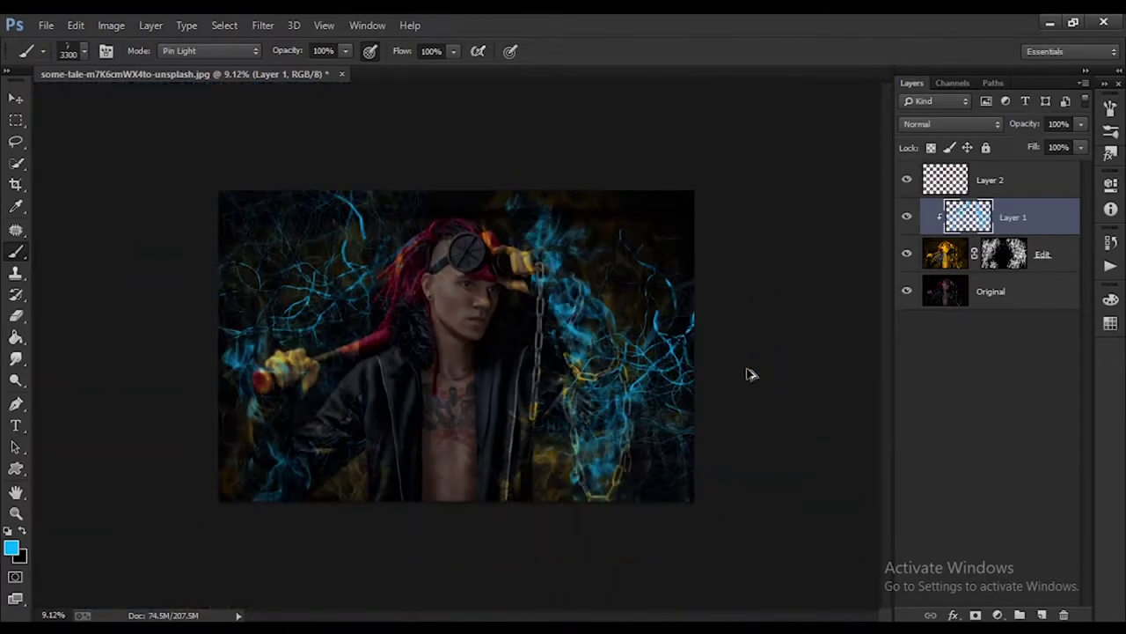
scroll(749, 373, "up", 2)
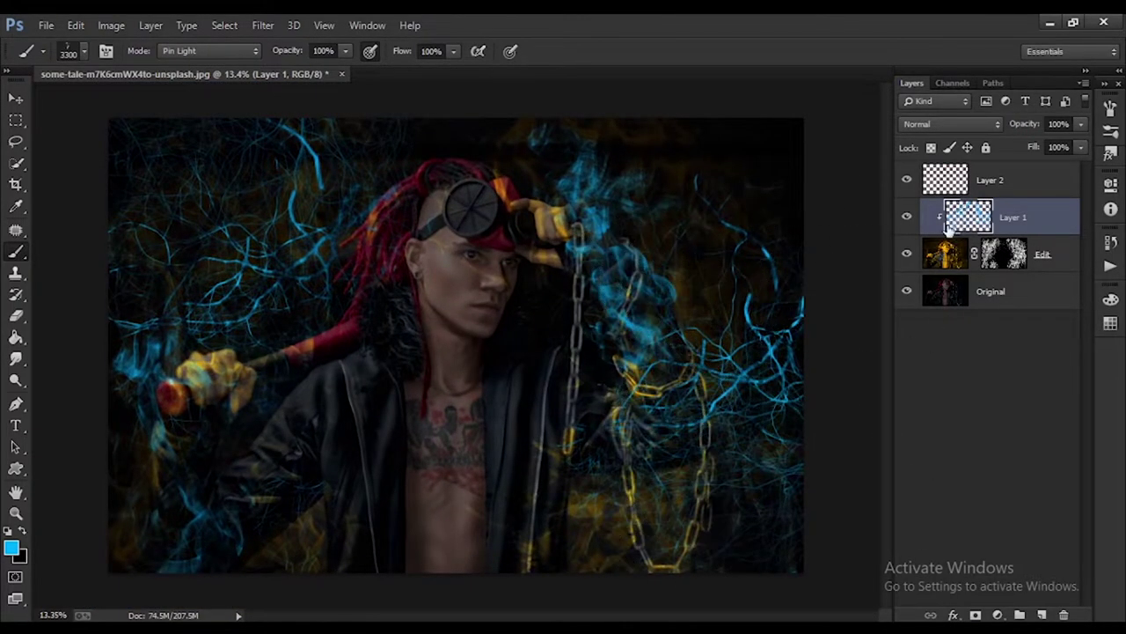
scroll(616, 413, "down", 1)
Apply the Edit layer's mask, merge Layer 1 down, and merge the visible layers into Layer 3
right_click(1014, 255)
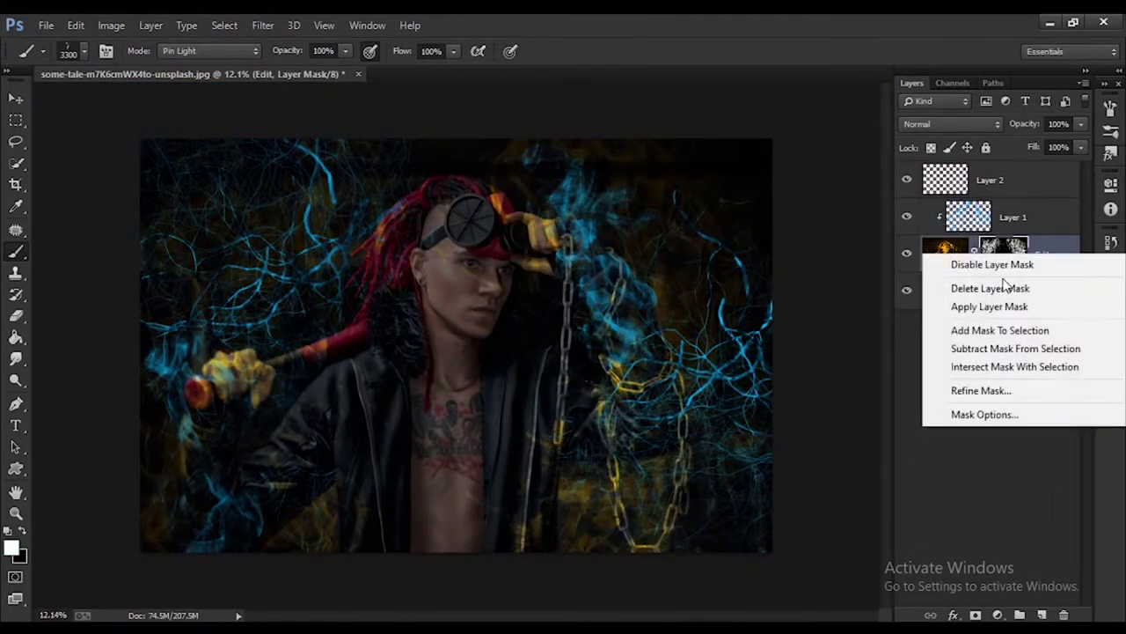
left_click(968, 302)
right_click(1025, 221)
left_click(721, 494)
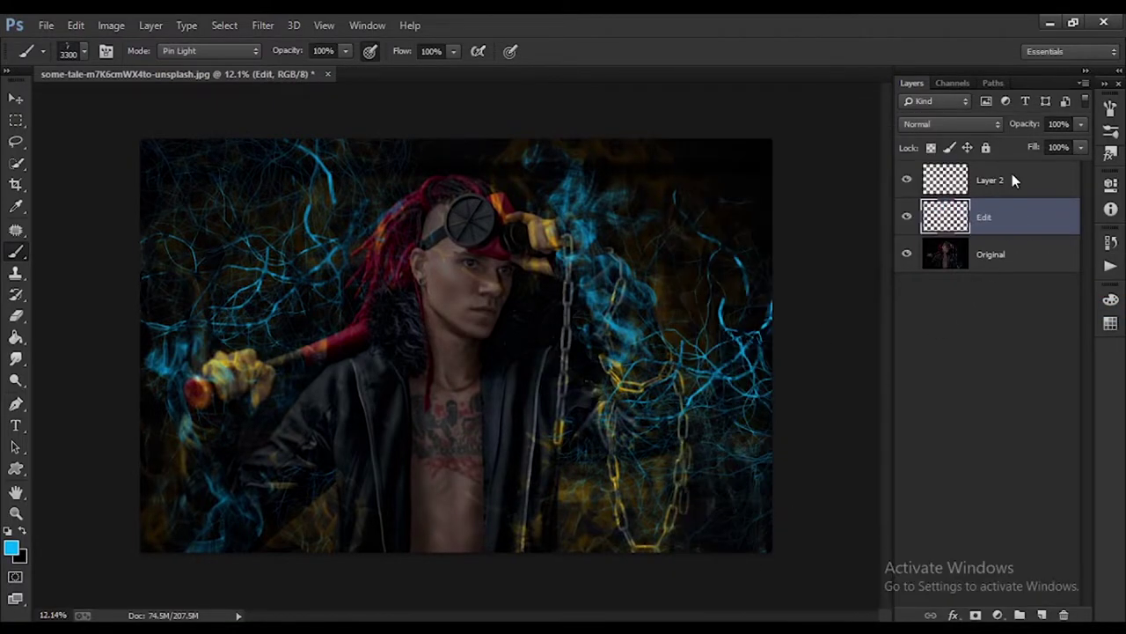
right_click(1011, 174)
left_click(1048, 387)
right_click(1015, 186)
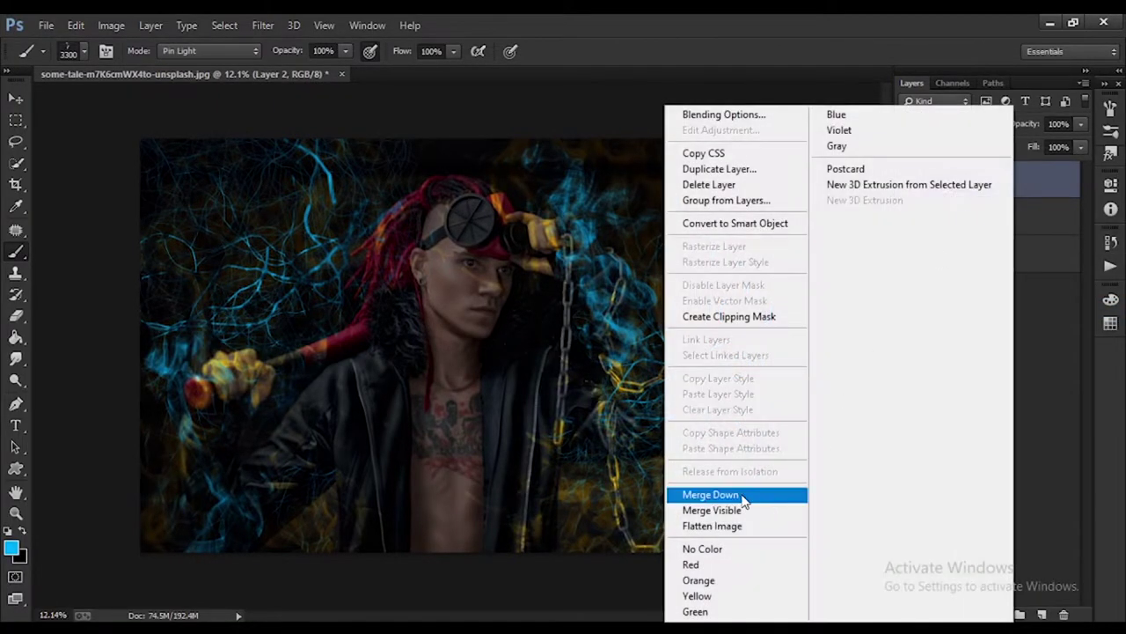
left_click(729, 494)
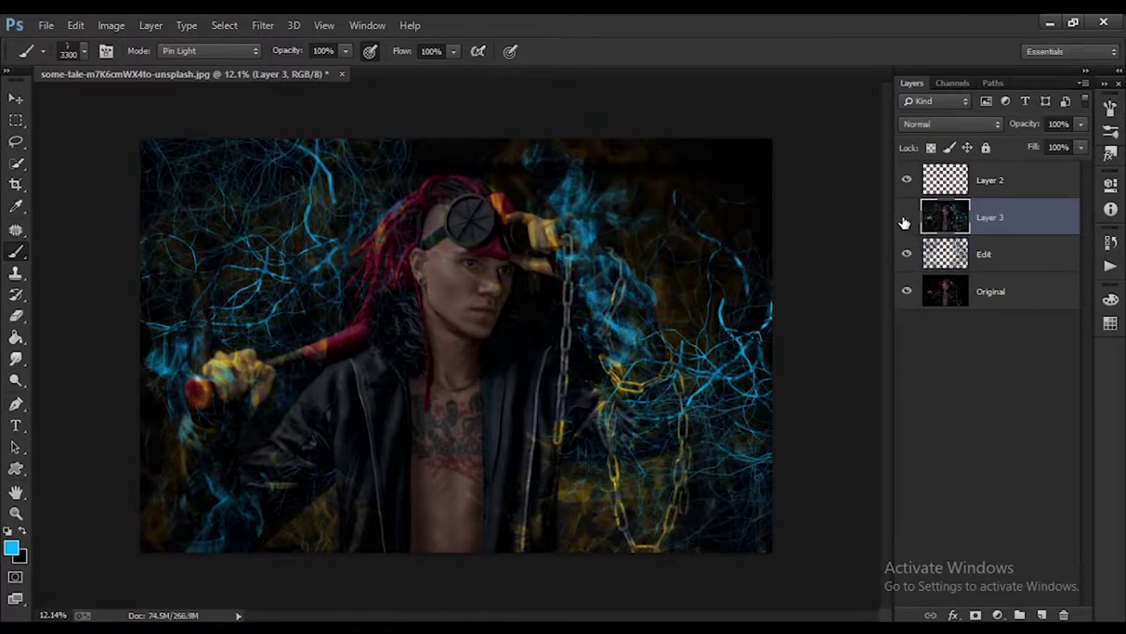
Move Layer 3 to the top of the stack and delete Layer 2 and the Edit layer
mouse_move(1012, 218)
left_mouse_down()
mouse_move(1036, 163)
mouse_move(1025, 275)
left_mouse_up()
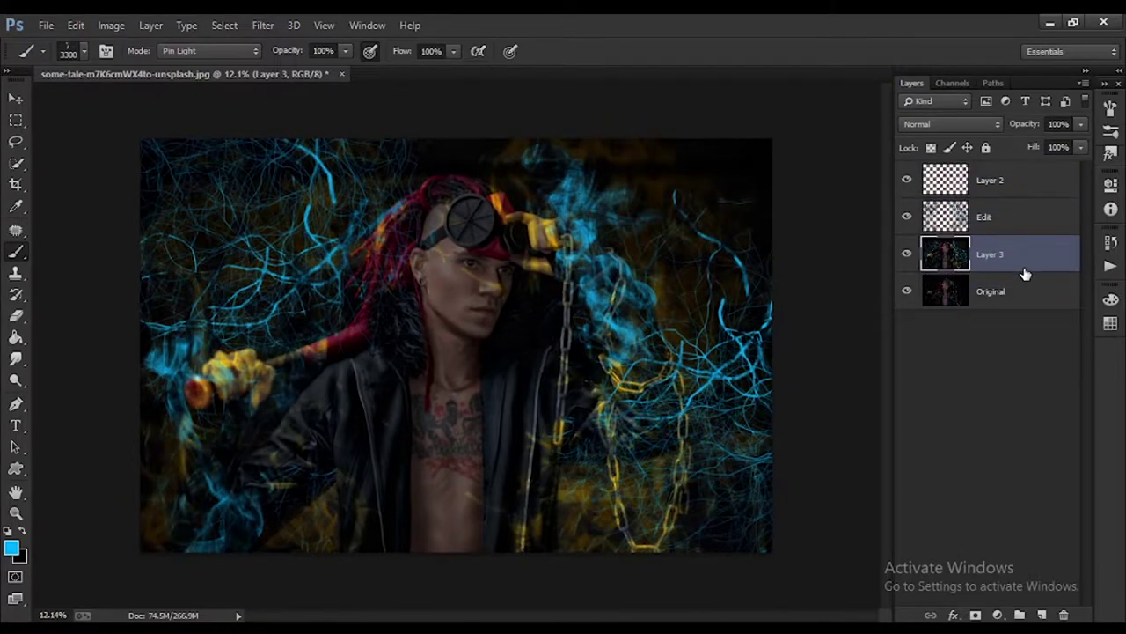
mouse_move(1033, 257)
left_mouse_down()
mouse_move(1020, 169)
mouse_move(1020, 264)
mouse_move(1022, 178)
left_mouse_up()
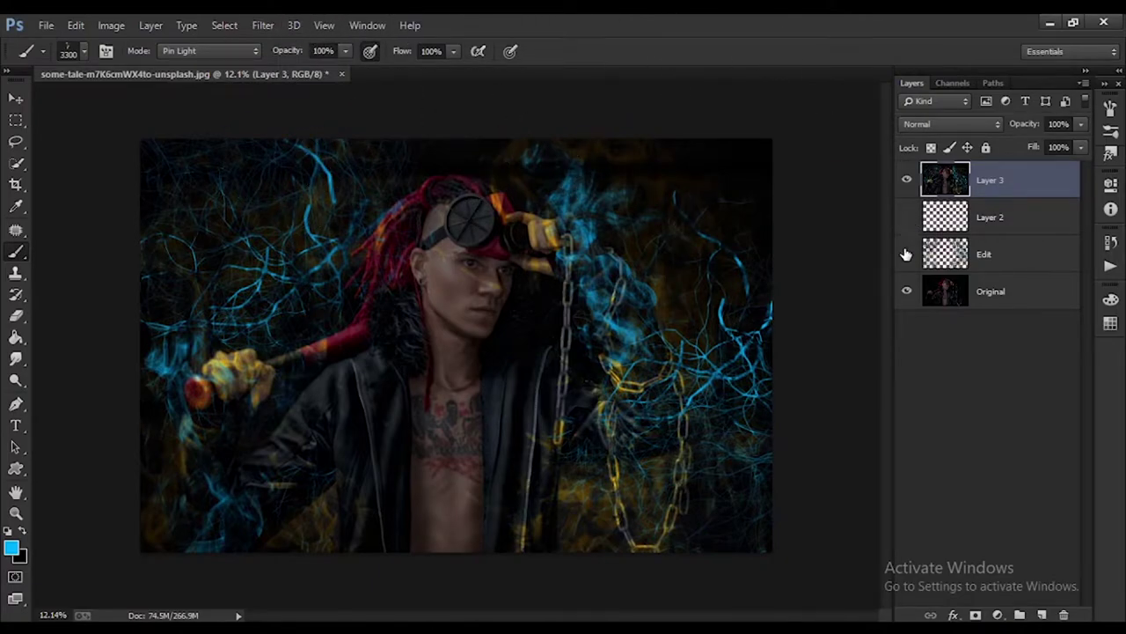
right_click(1025, 217)
left_click(747, 184)
right_click(1054, 222)
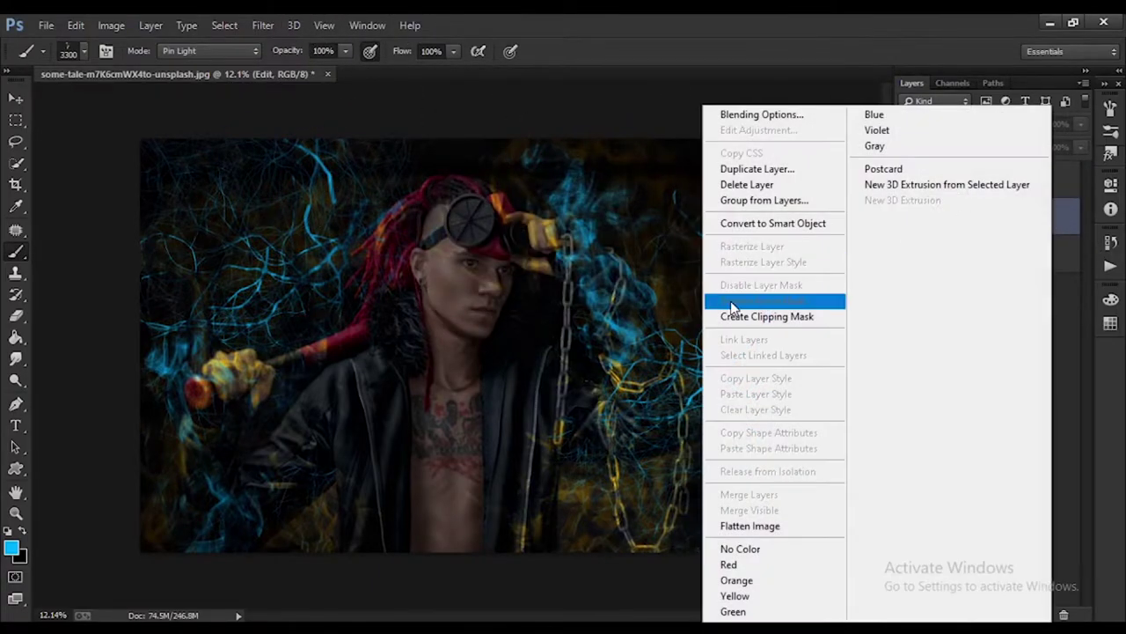
left_click(747, 184)
left_click(495, 269)
Rename Layer 3 to 'edit'
left_click(1006, 189)
scroll(502, 319, "up", 1)
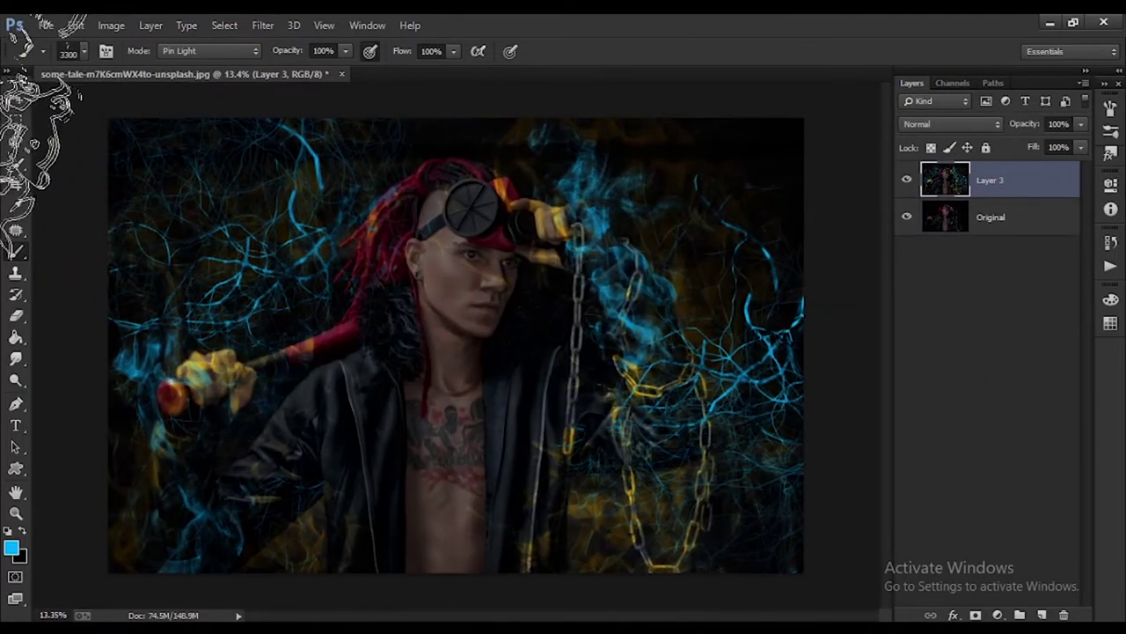
key("v")
left_click(840, 261)
left_click(235, 25)
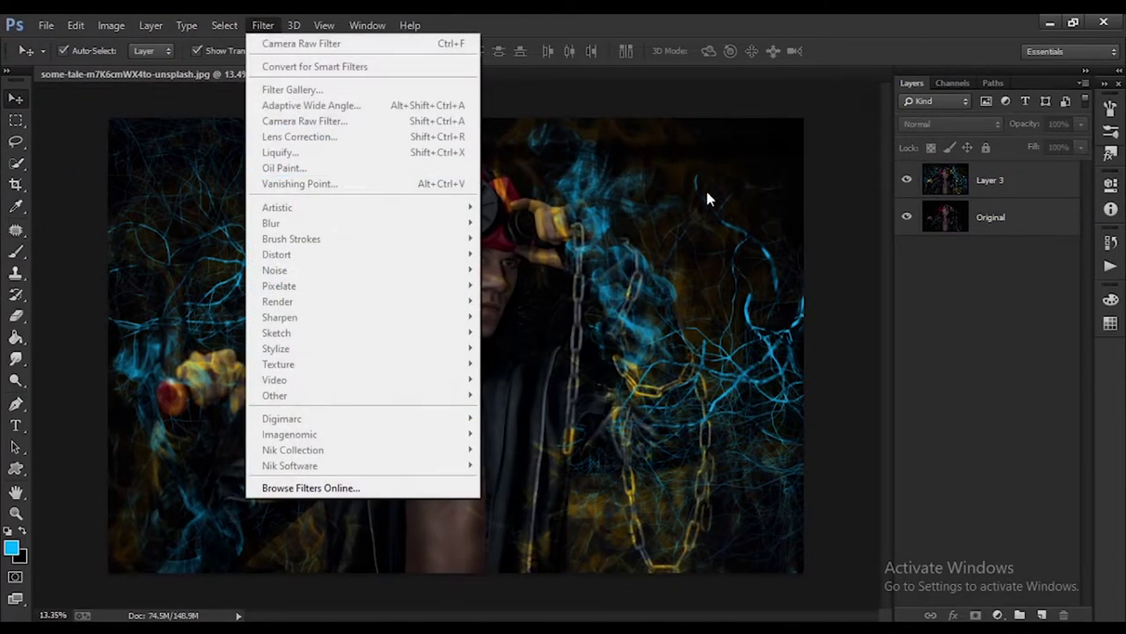
left_click(1003, 183)
double_click(992, 180)
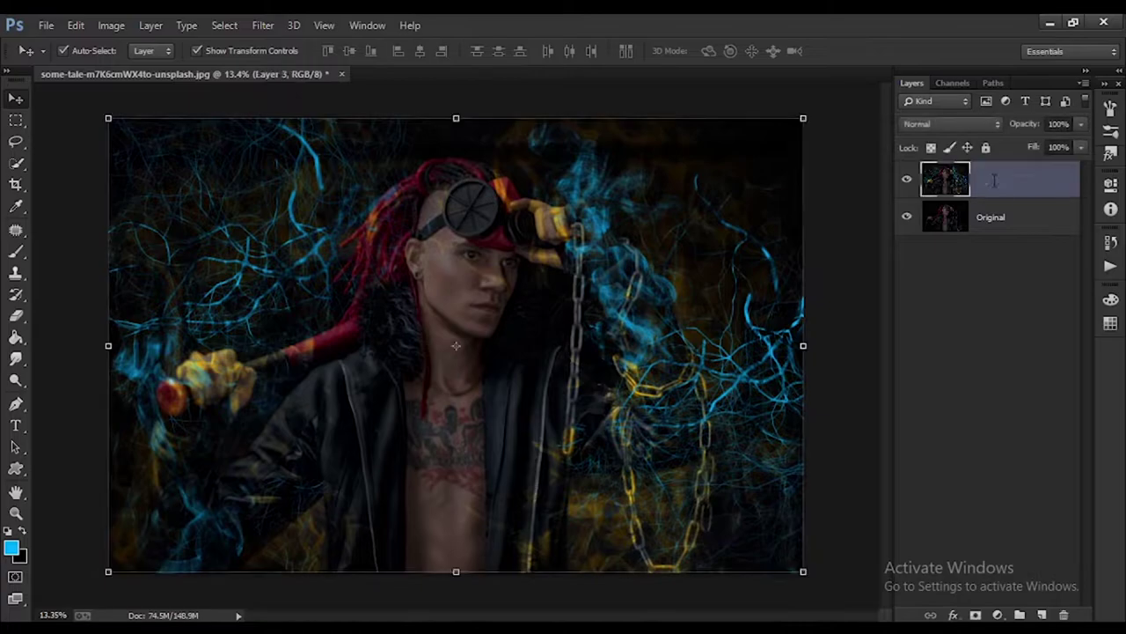
type("edit")
left_click(1020, 246)
In the Camera Raw Filter, set Exposure +0.80, Shadows +100, brighter whites, deeper blacks and Clarity +10
left_click(1006, 188)
left_click(263, 25)
left_click(503, 185)
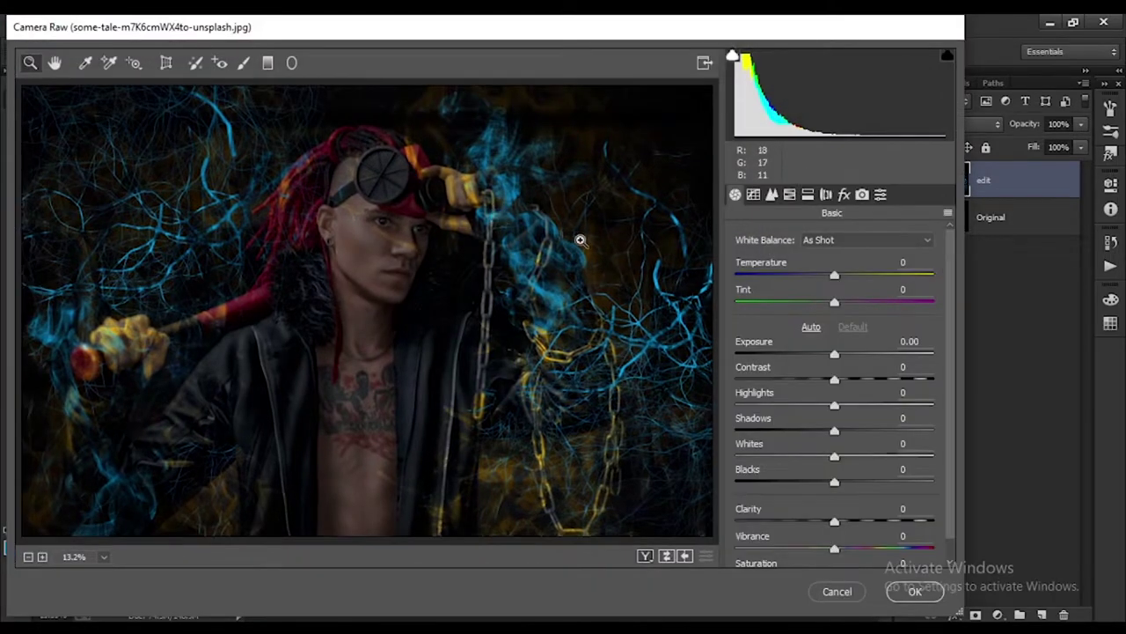
mouse_move(835, 353)
left_mouse_down()
mouse_move(859, 380)
mouse_move(824, 406)
mouse_move(951, 424)
left_mouse_up()
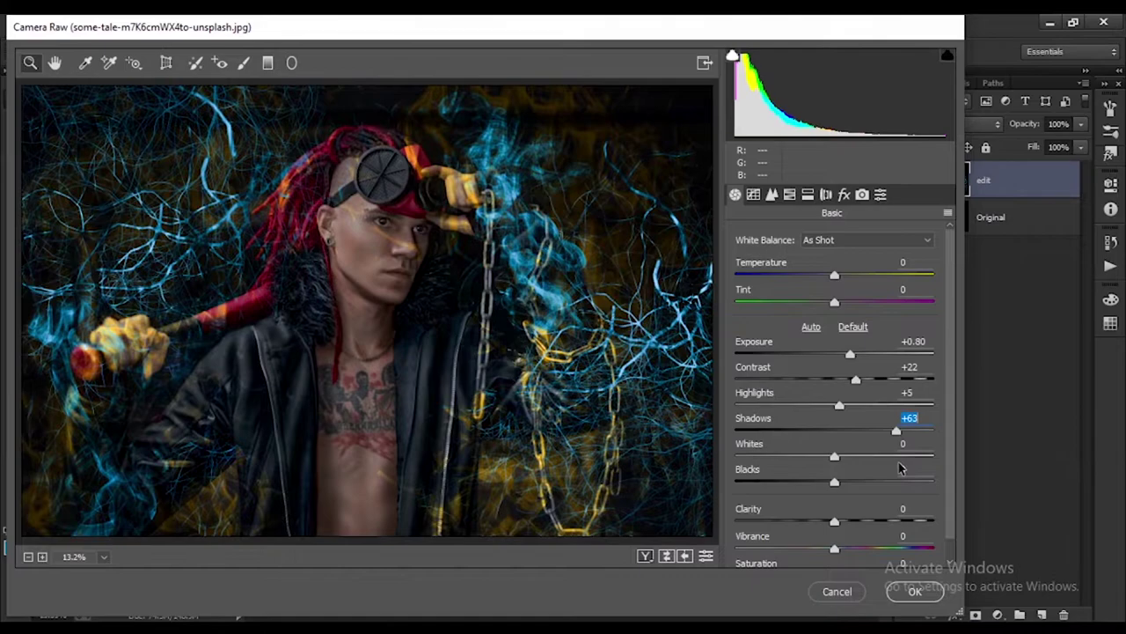
mouse_move(900, 468)
left_mouse_down()
mouse_move(832, 474)
mouse_move(962, 447)
left_mouse_up()
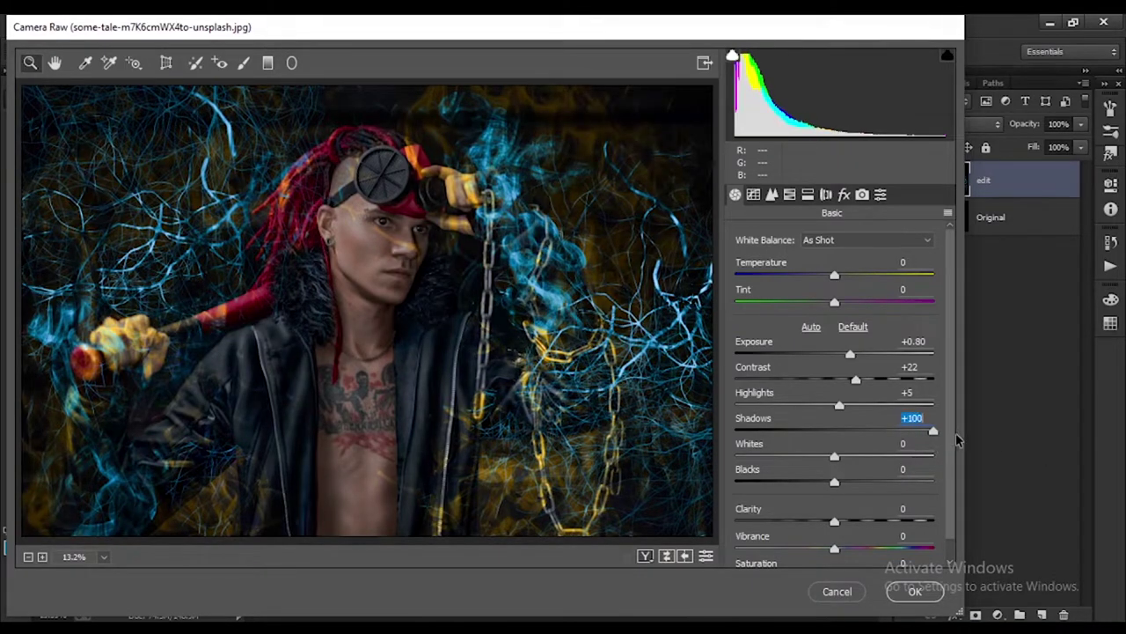
mouse_move(844, 462)
left_mouse_down()
mouse_move(892, 456)
mouse_move(747, 461)
mouse_move(845, 462)
left_mouse_up()
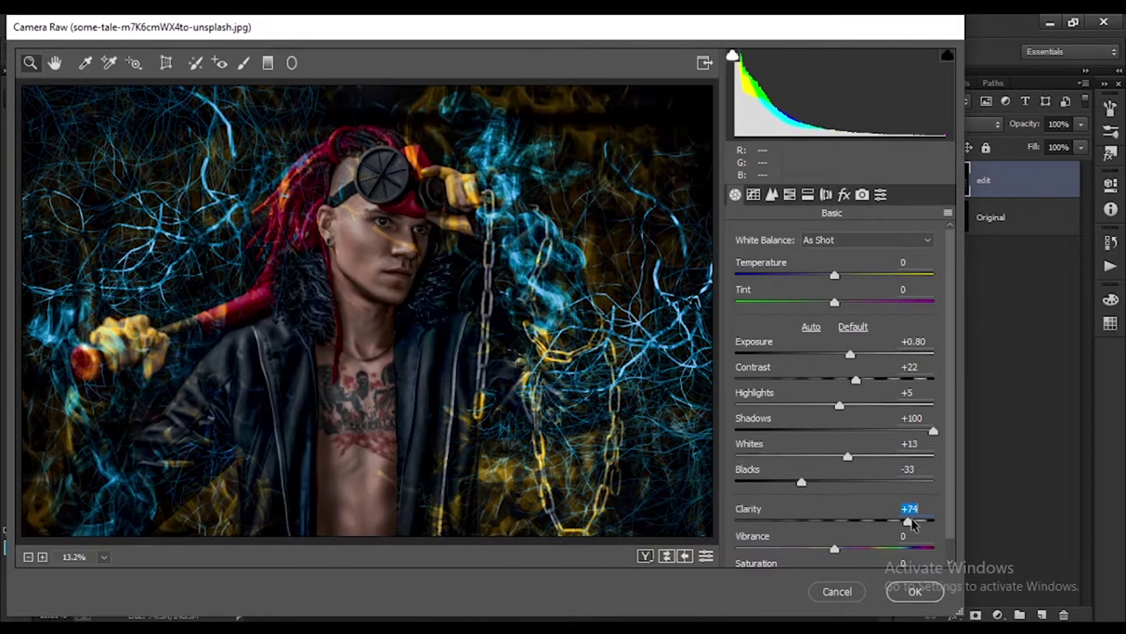
mouse_move(867, 518)
left_mouse_down()
mouse_move(845, 535)
mouse_move(923, 547)
mouse_move(818, 547)
mouse_move(845, 550)
left_mouse_up()
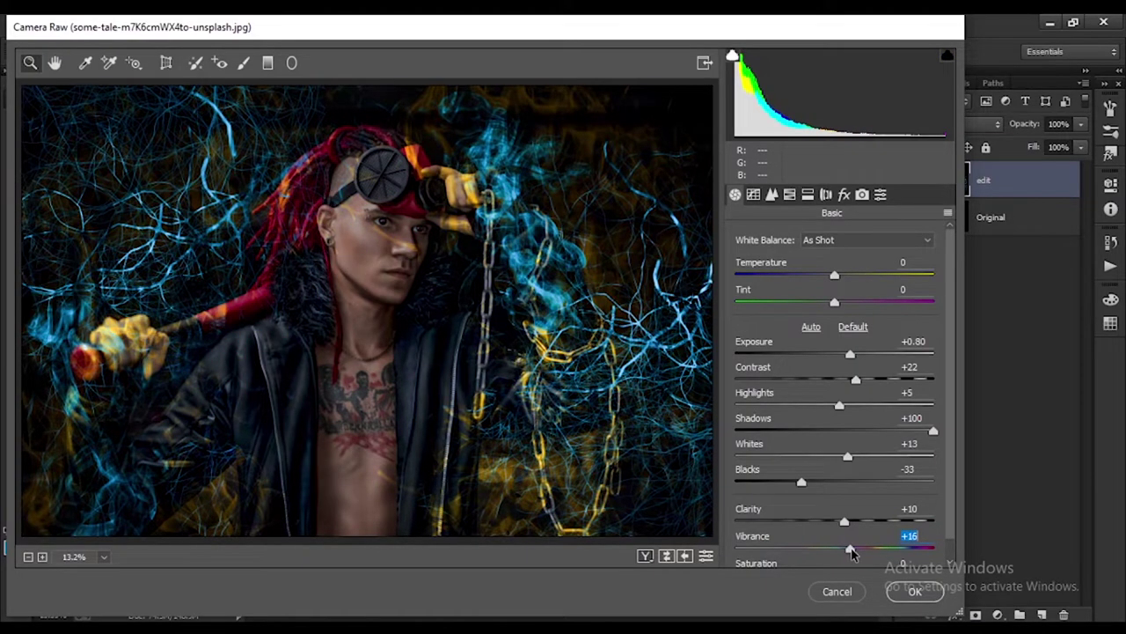
scroll(851, 552, "down", 1)
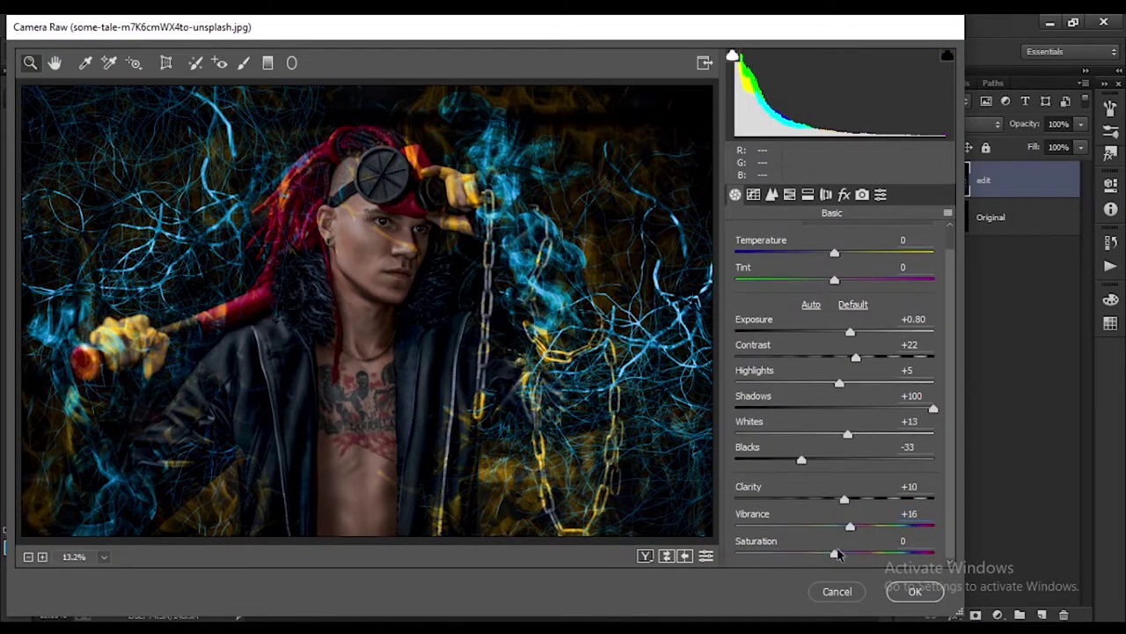
left_click(772, 196)
Shift the orange and red hues in the HSL panel
left_click(791, 196)
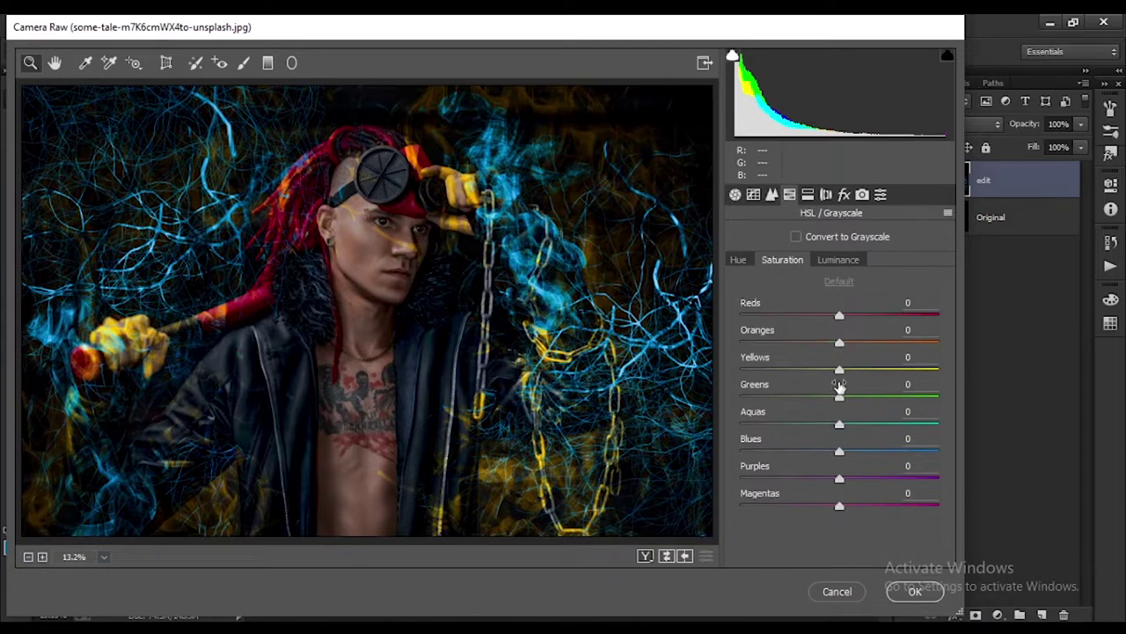
left_click_drag(841, 372, 726, 377)
left_click(740, 260)
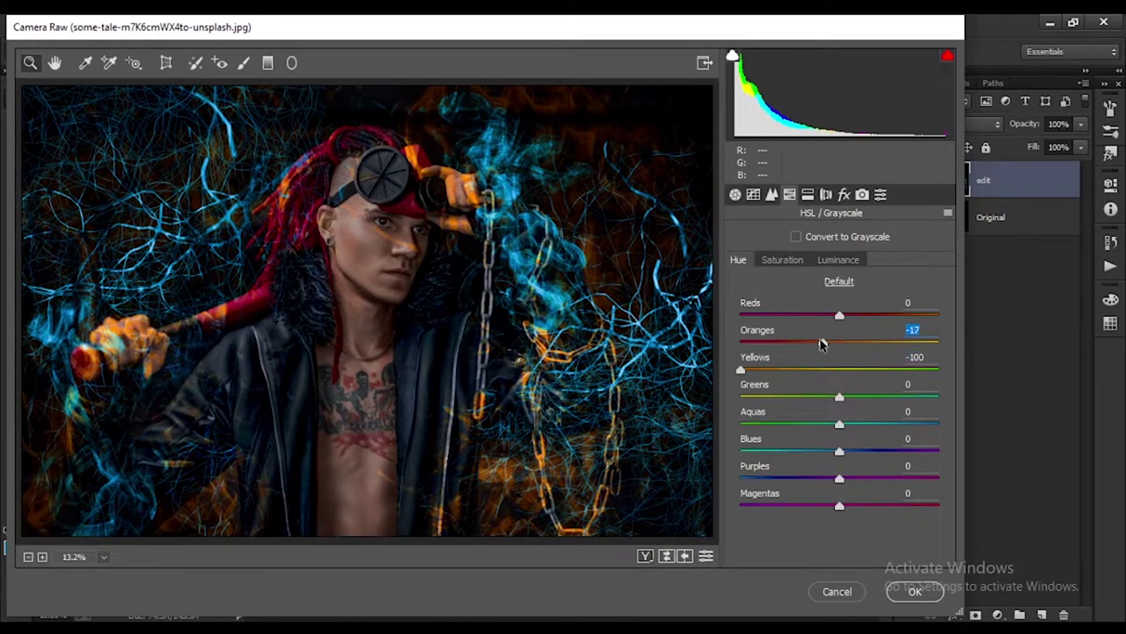
mouse_move(821, 344)
left_mouse_down()
mouse_move(736, 344)
mouse_move(840, 348)
mouse_move(840, 368)
mouse_move(850, 343)
mouse_move(838, 360)
left_mouse_up()
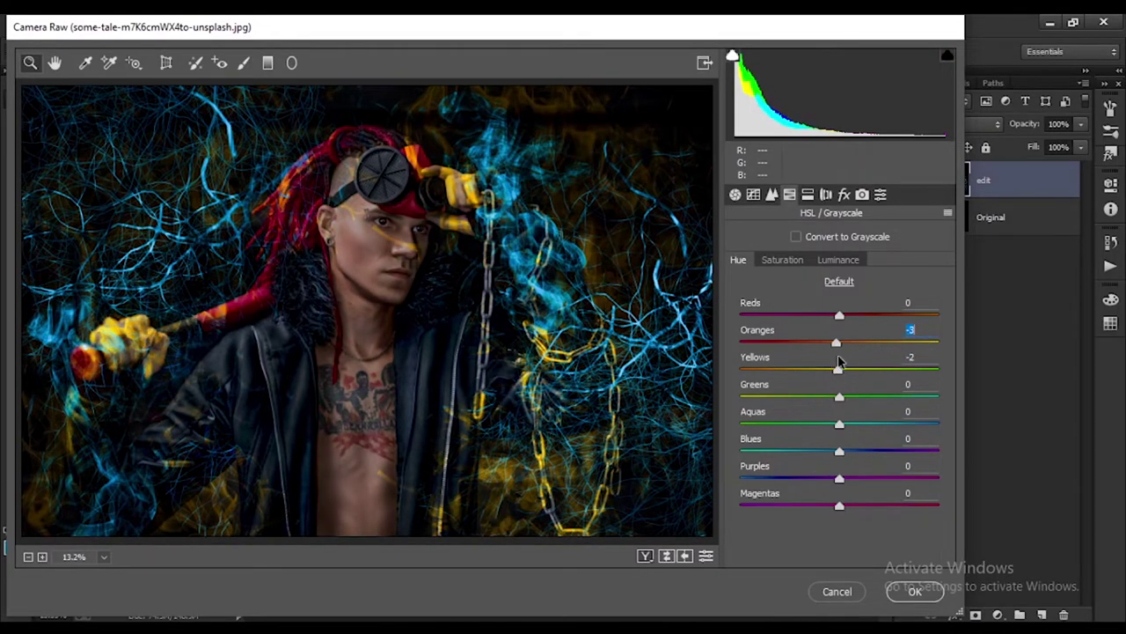
left_click_drag(931, 341, 795, 349)
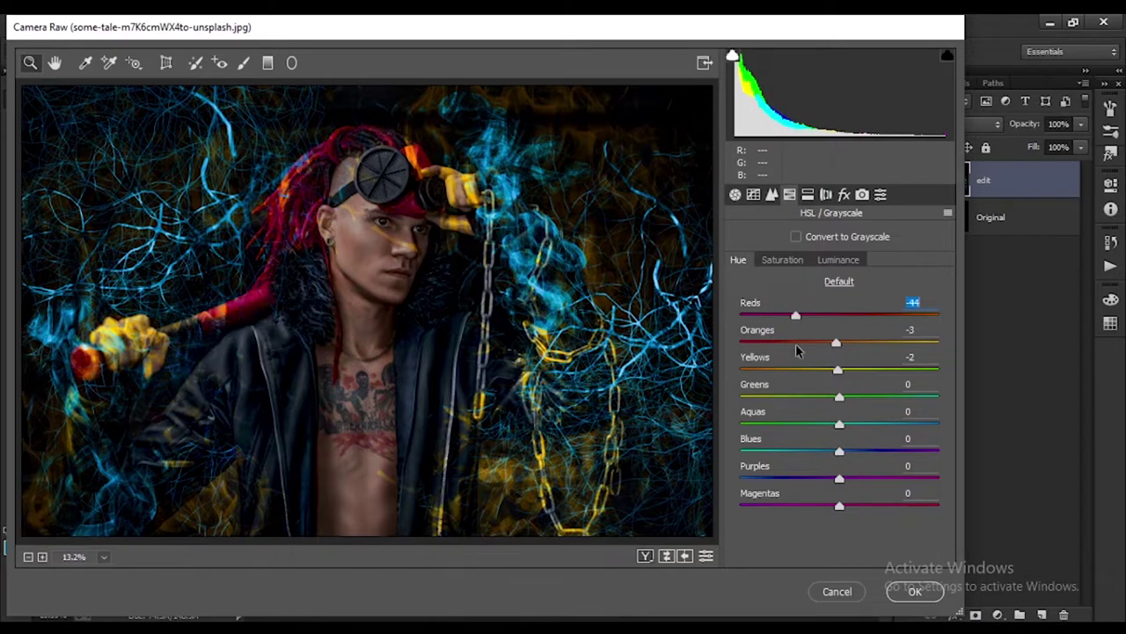
Shift the green and blue primary hues, set blue primary saturation to +11, and apply the grade
left_click(815, 195)
left_click(880, 195)
left_click(862, 195)
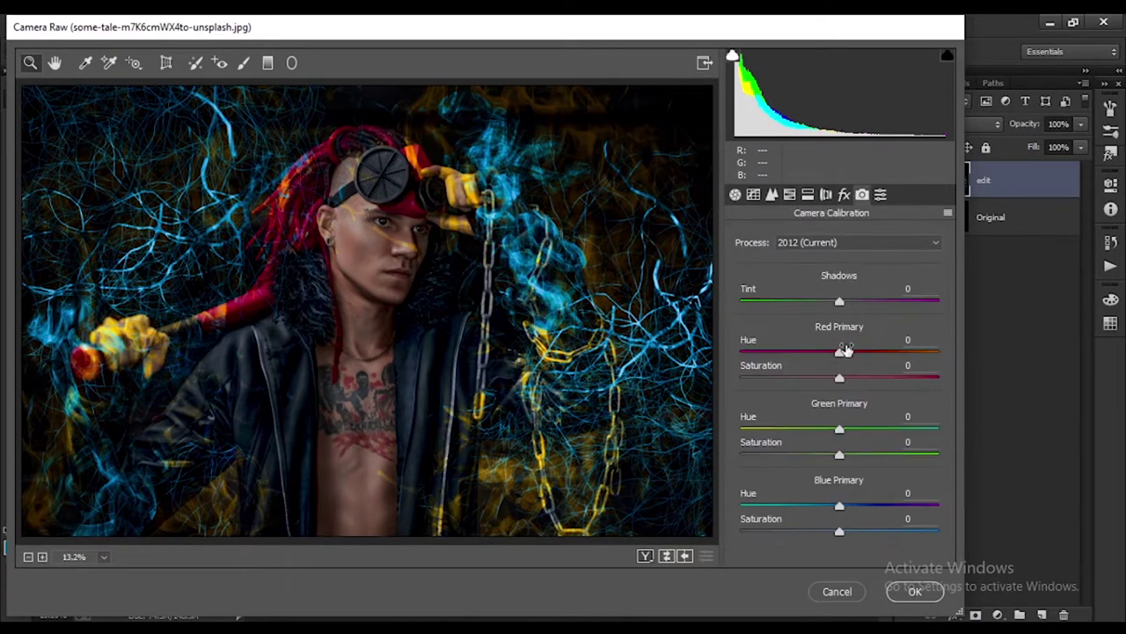
left_click_drag(807, 436, 847, 431)
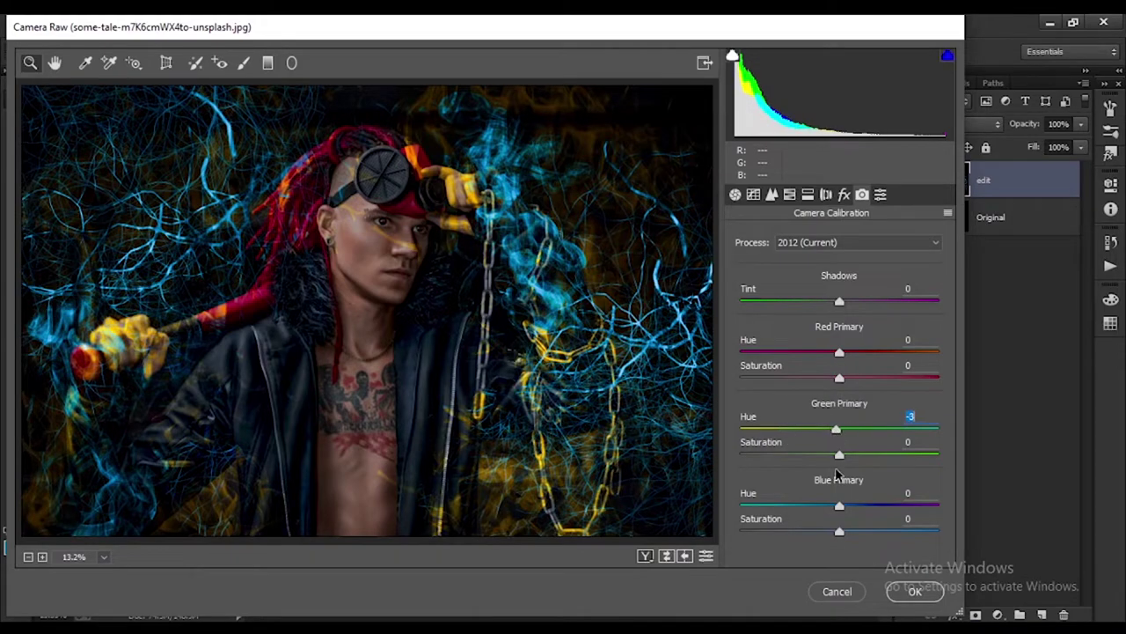
left_click_drag(839, 505, 753, 509)
left_click_drag(840, 531, 853, 535)
left_click(911, 591)
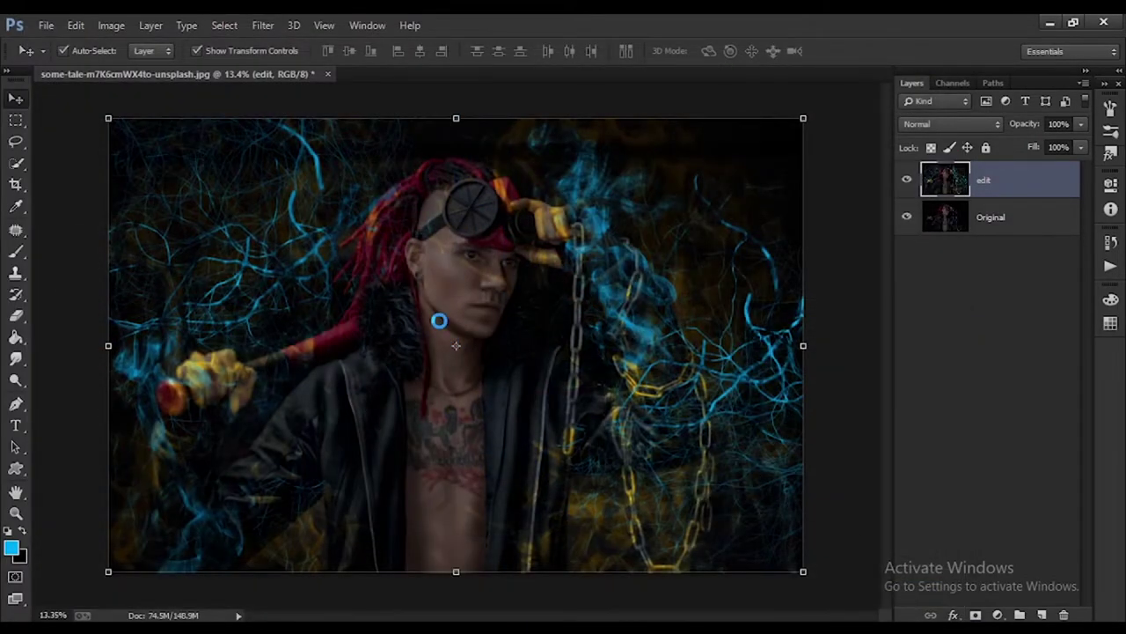
Compare before and after the grade, then add a Hue/Saturation adjustment layer above the edit layer
key("ctrl+z")
key("ctrl+z")
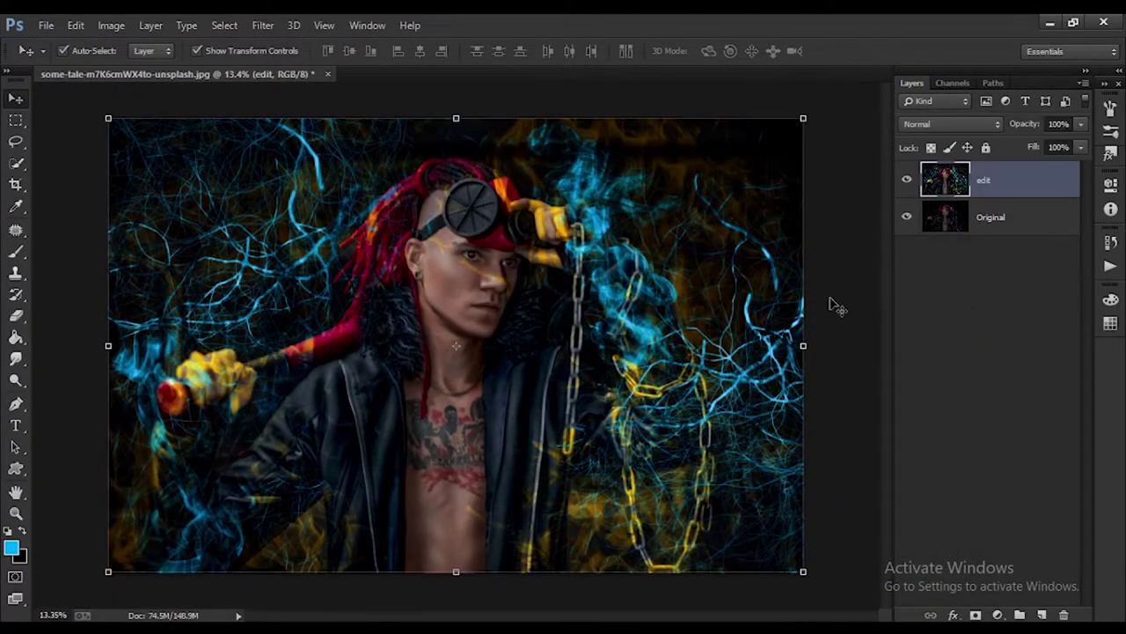
key("ctrl+z")
key("ctrl+z")
left_click(960, 278)
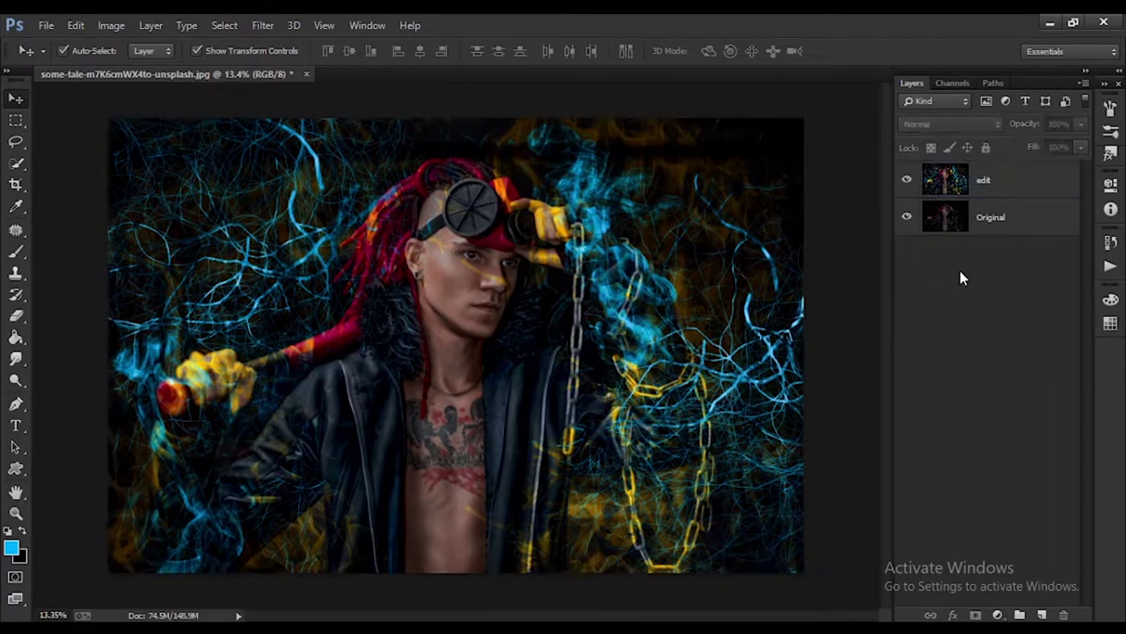
left_click(1016, 190)
left_click(998, 614)
left_click(1007, 413)
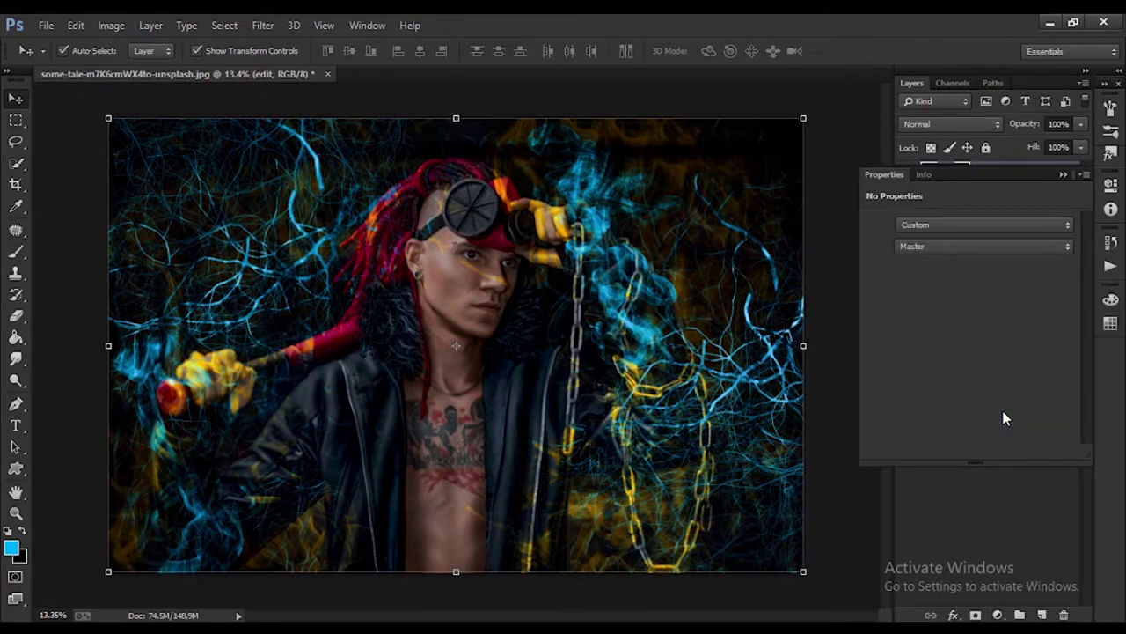
Adjust only the Yellows: shift the range toward orange, raise saturation, and set hue to -2
mouse_move(969, 286)
left_mouse_down()
mouse_move(901, 298)
mouse_move(1033, 322)
mouse_move(969, 322)
left_mouse_up()
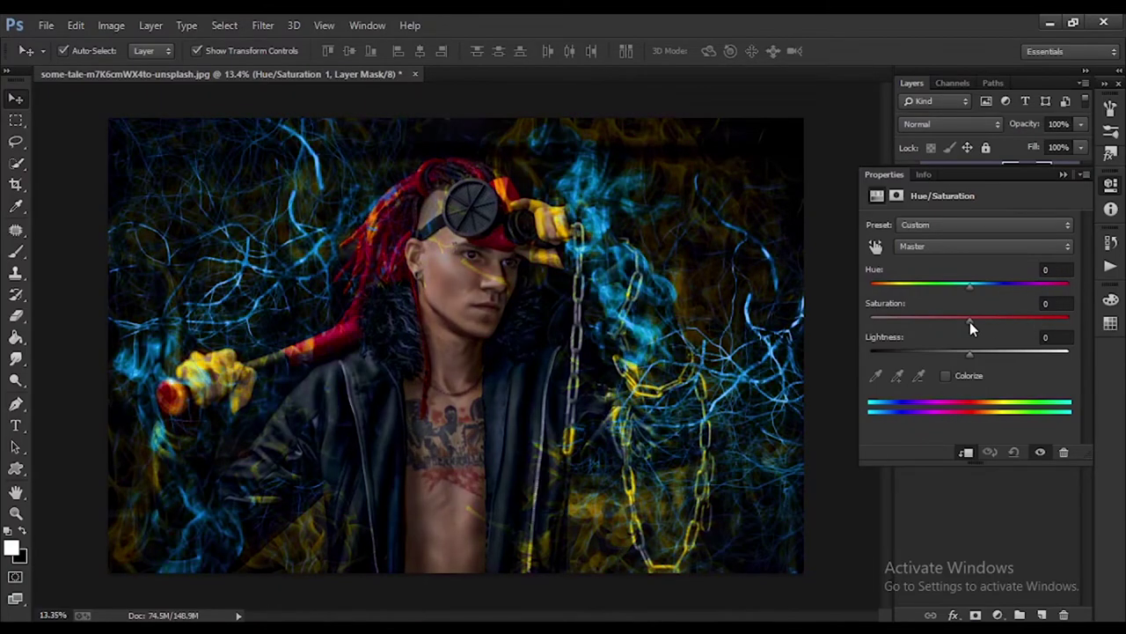
left_click(923, 225)
left_click(916, 247)
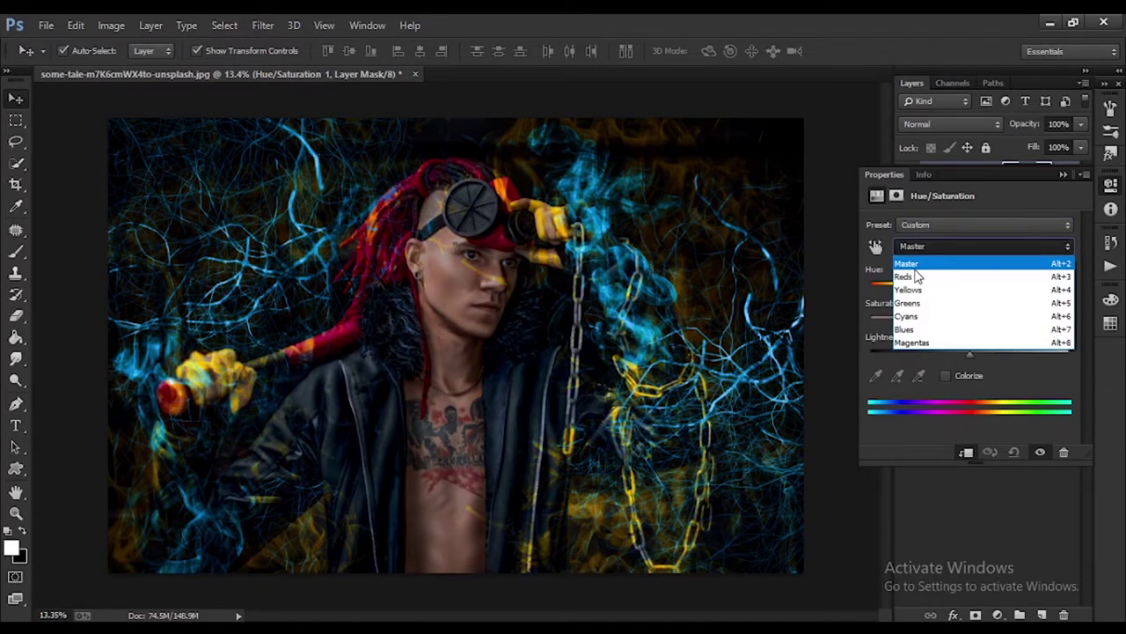
left_click(910, 290)
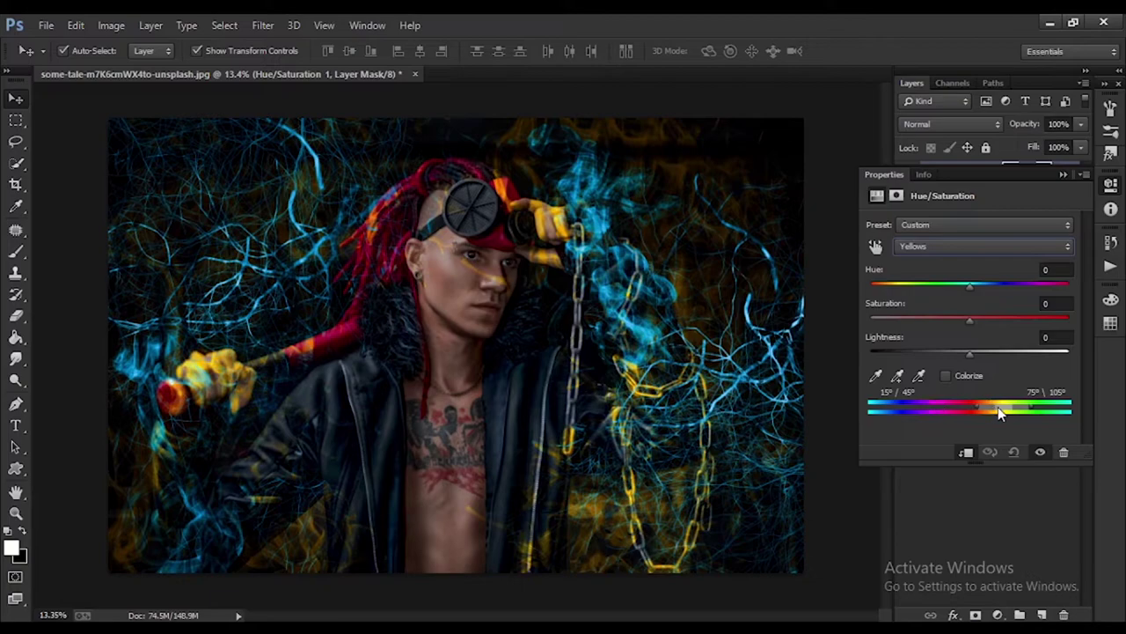
left_click_drag(998, 406, 967, 415)
mouse_move(970, 319)
left_mouse_down()
mouse_move(921, 282)
mouse_move(1038, 287)
mouse_move(875, 342)
left_mouse_up()
mouse_move(962, 339)
left_mouse_down()
mouse_move(972, 352)
mouse_move(911, 343)
mouse_move(979, 361)
mouse_move(970, 367)
left_mouse_up()
Merge the Hue/Saturation adjustment down into the edit layer
left_click(1065, 177)
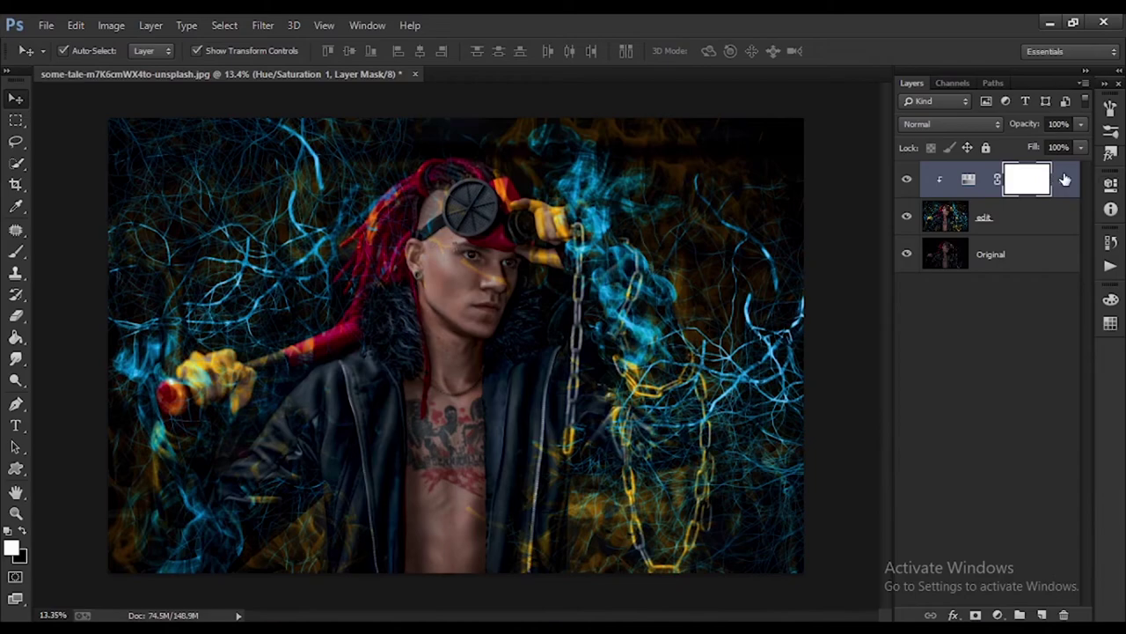
right_click(1056, 181)
left_click(741, 493)
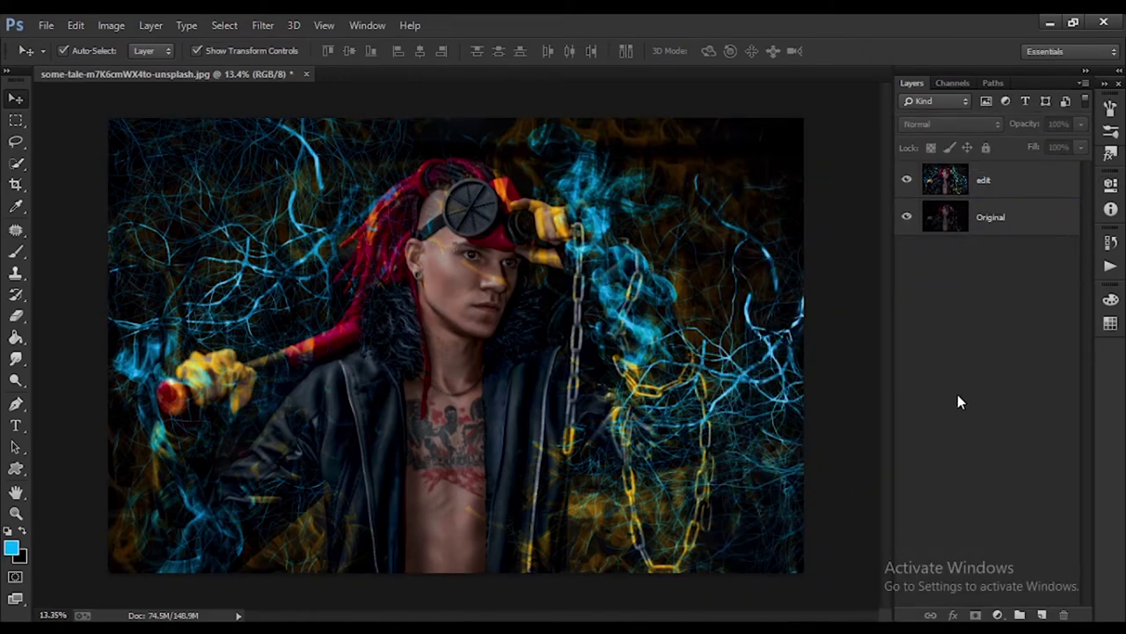
left_click(1008, 184)
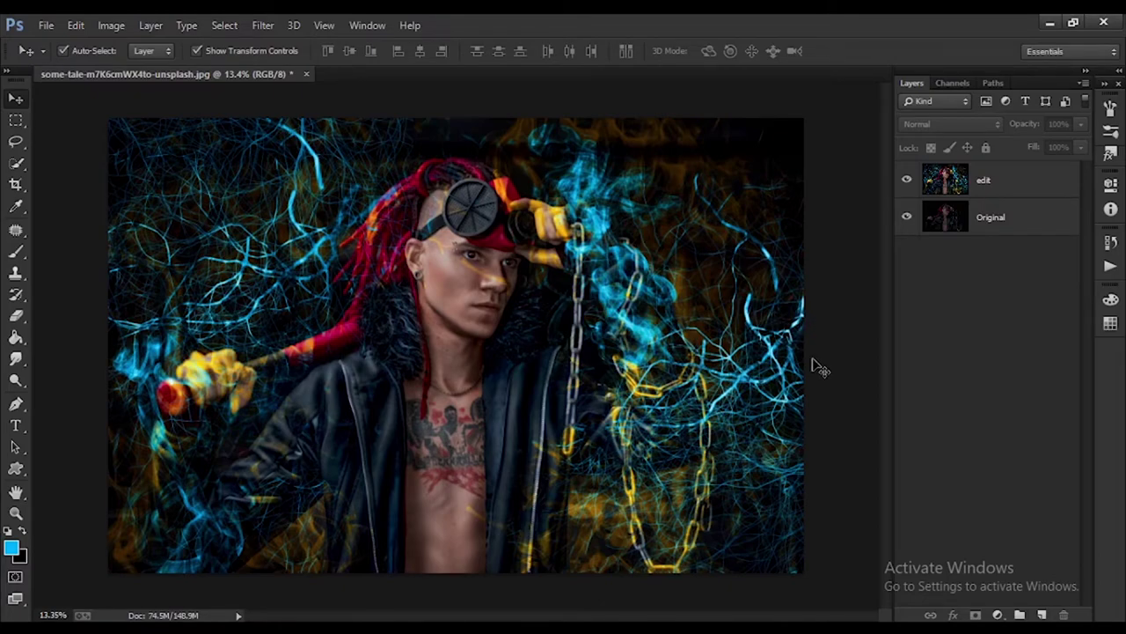
scroll(557, 321, "up", 1)
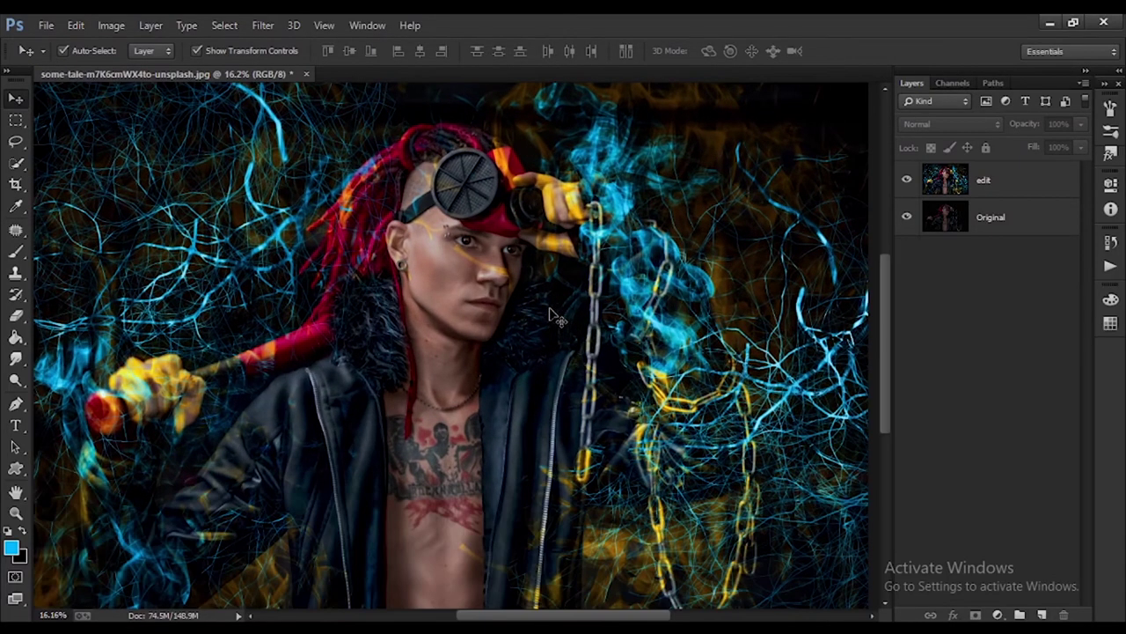
scroll(504, 284, "up", 4)
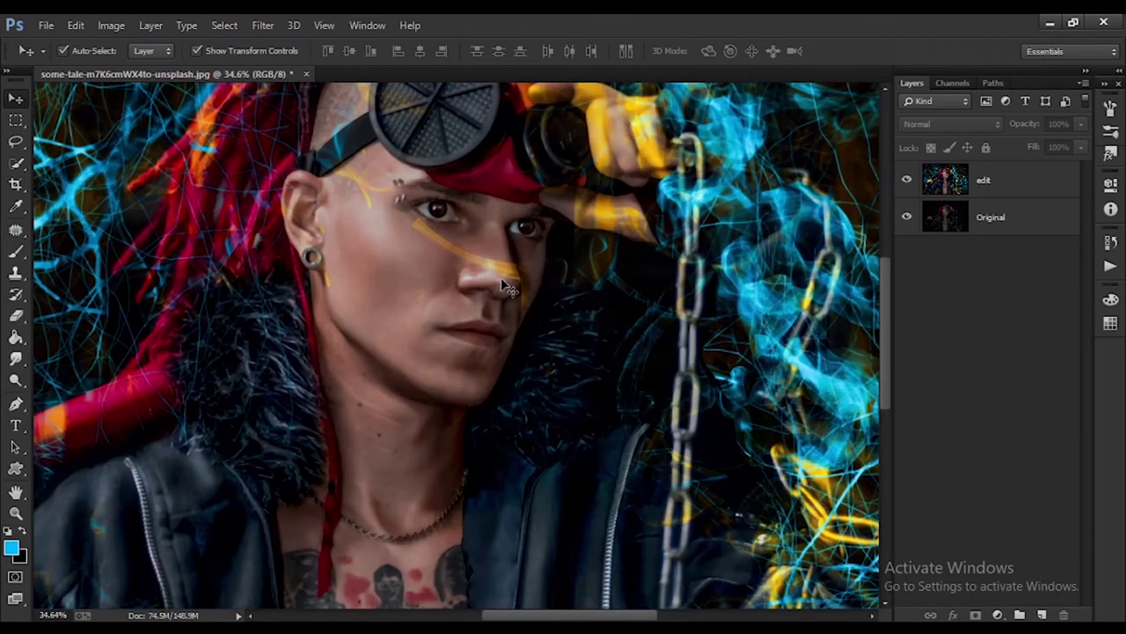
scroll(501, 282, "down", 2)
scroll(501, 282, "down", 2)
scroll(504, 285, "up", 2)
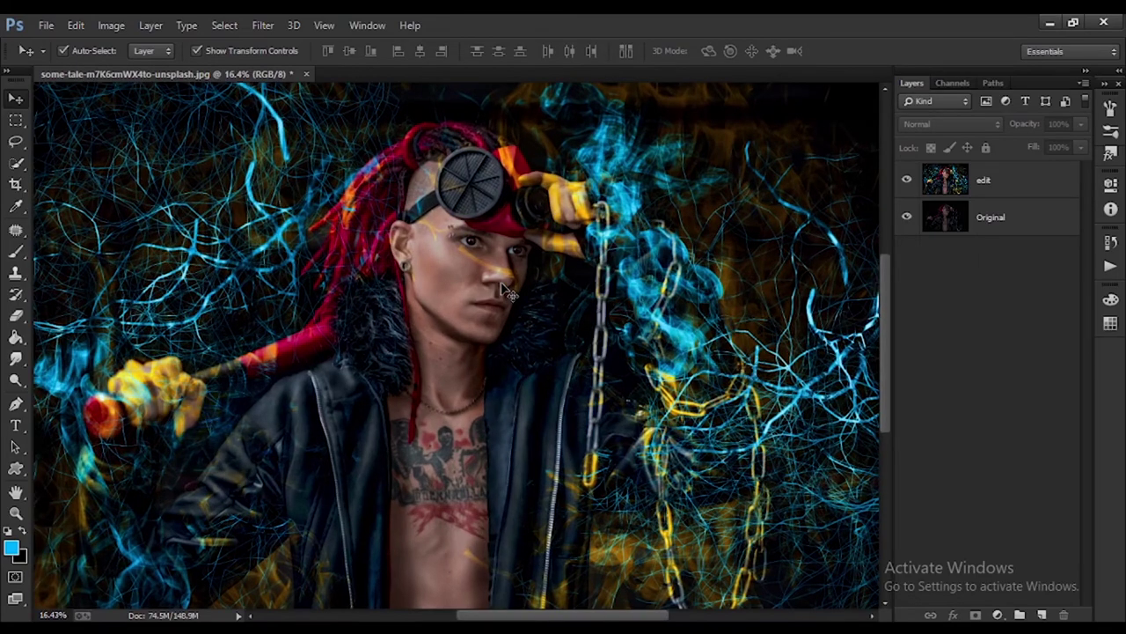
scroll(506, 290, "up", 1)
scroll(508, 290, "down", 2)
scroll(507, 290, "up", 2)
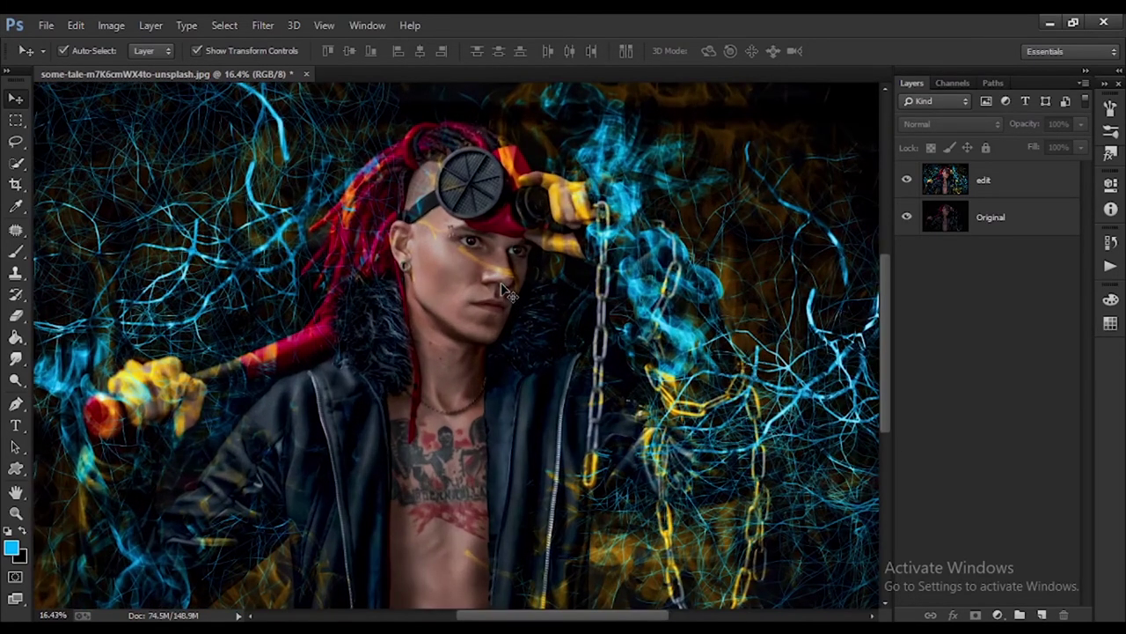